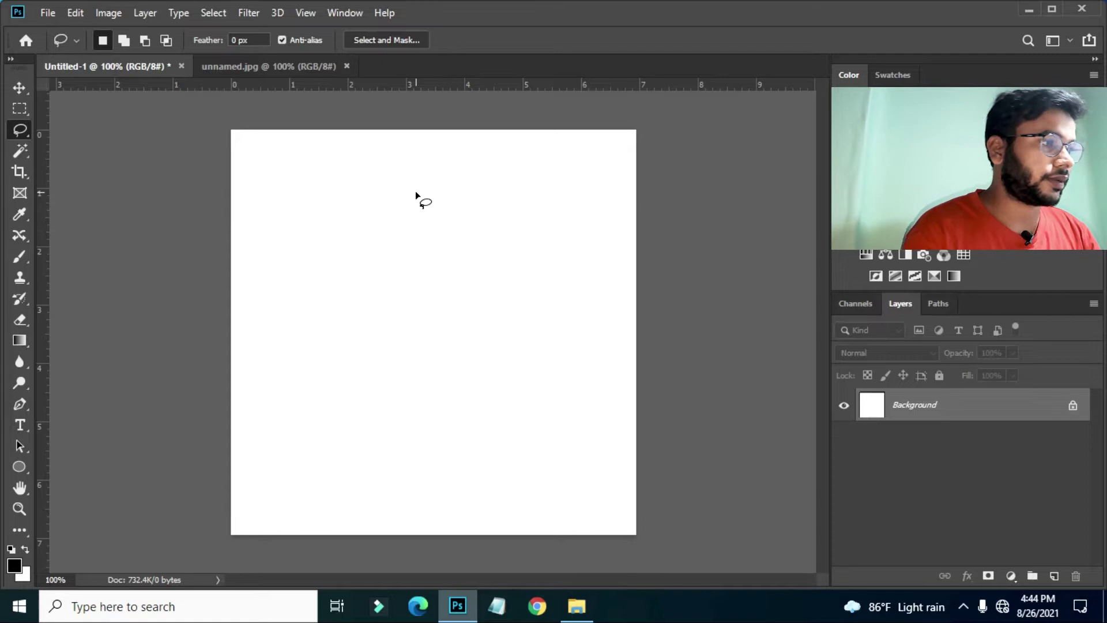
Step: Set the background color to dark blue 1909b0 and fill the canvas with it
left_click(21, 88)
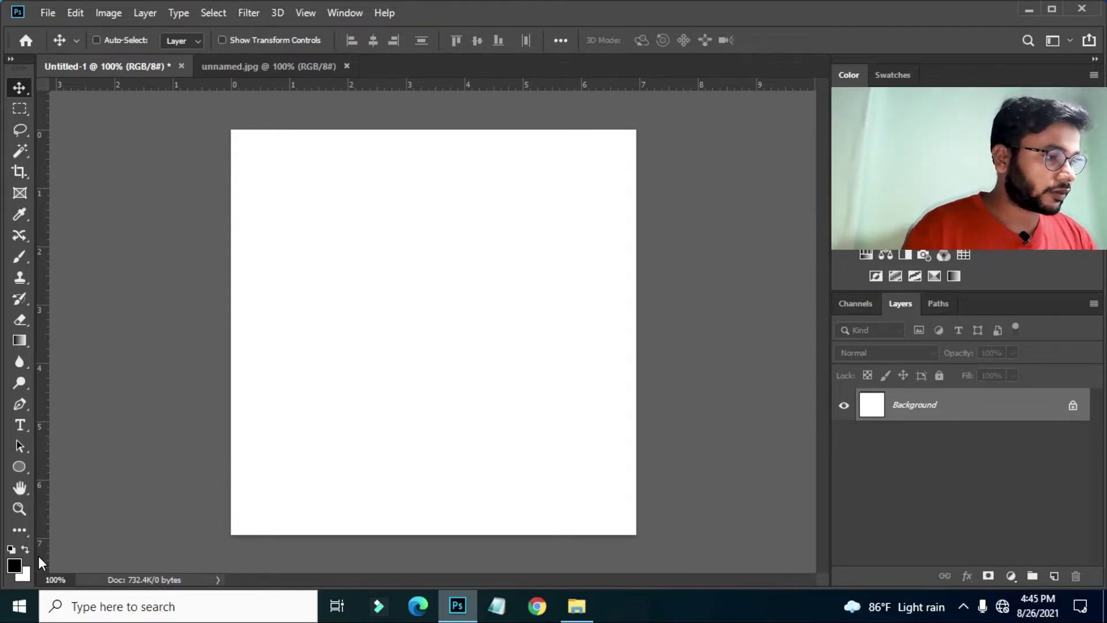
left_click(23, 572)
type("1909b0")
key("Return")
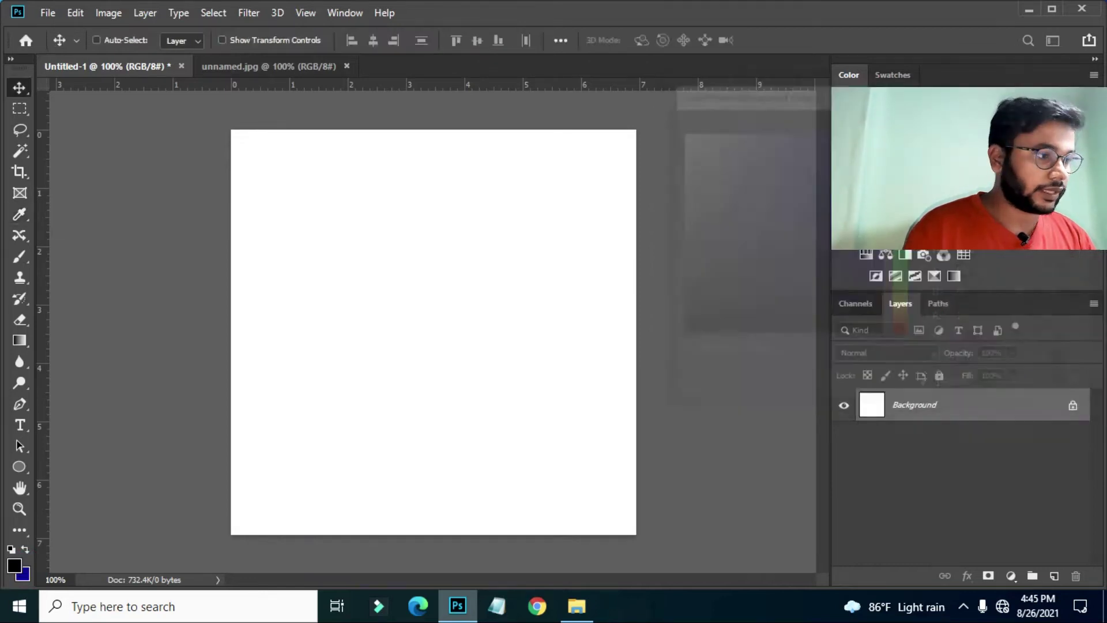
key("ctrl+BackSpace")
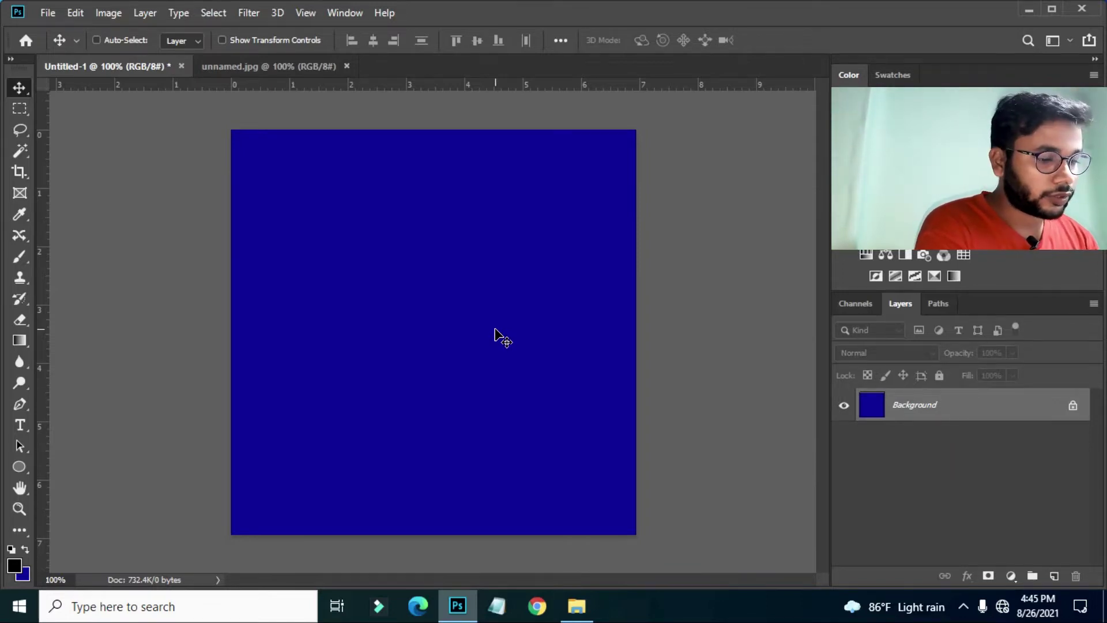
Step: Fill the canvas with the black foreground color, and refill it with the dark blue background color
key("alt+BackSpace")
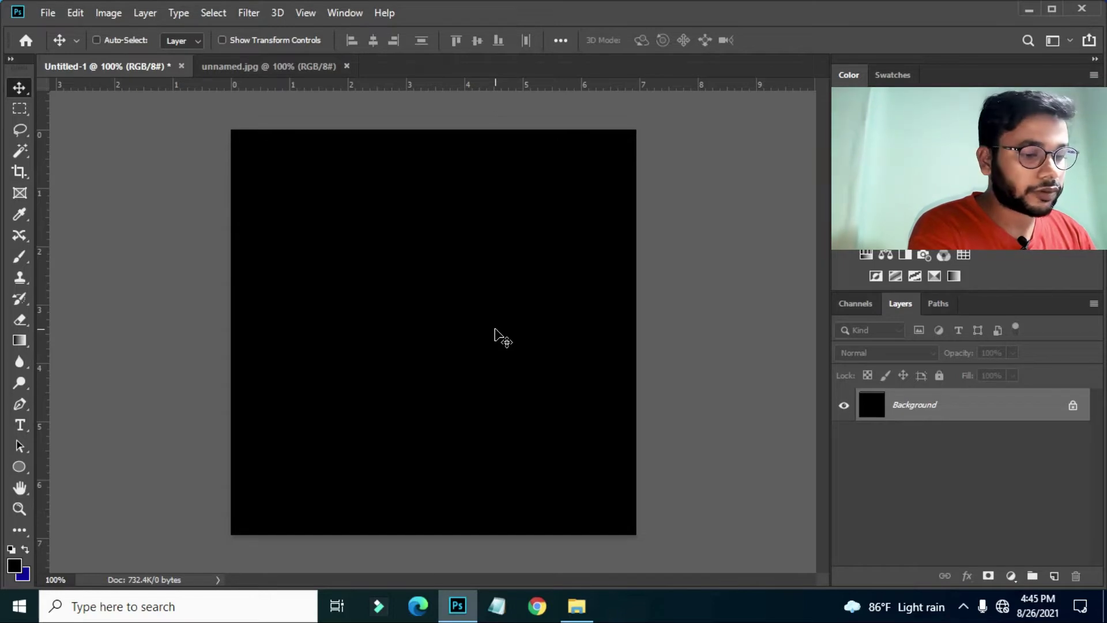
key("ctrl+BackSpace")
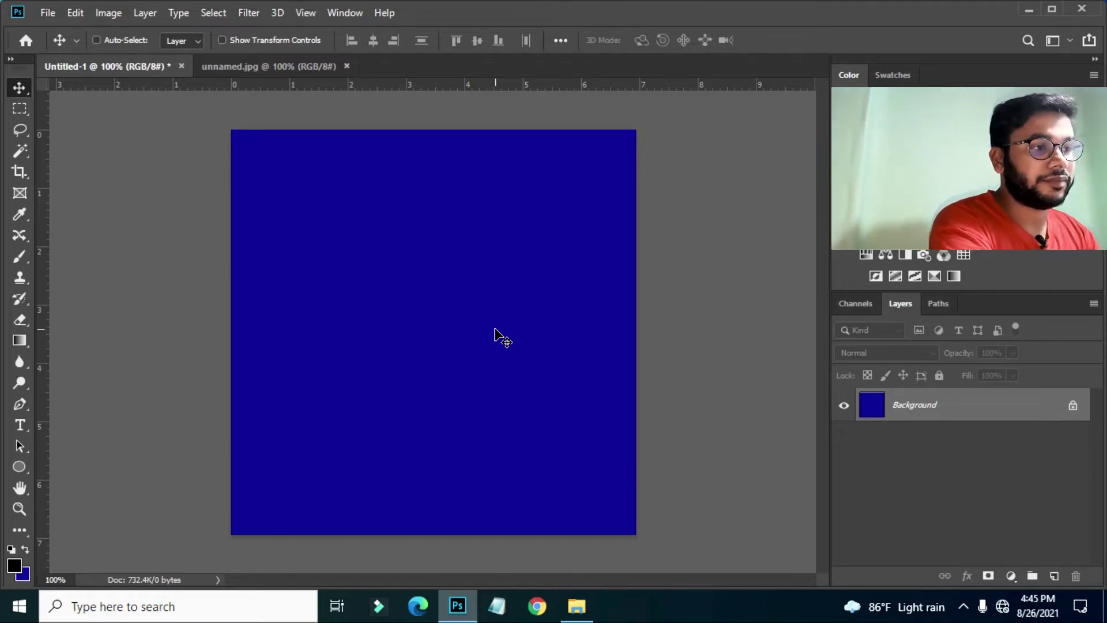
key("shift+F5")
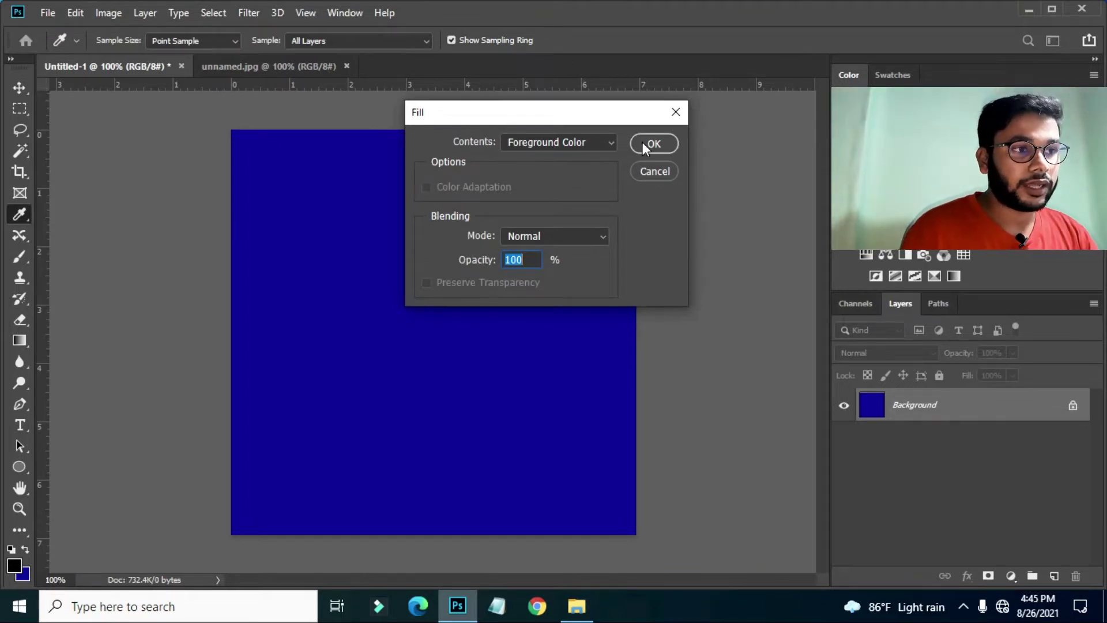
left_click(677, 112)
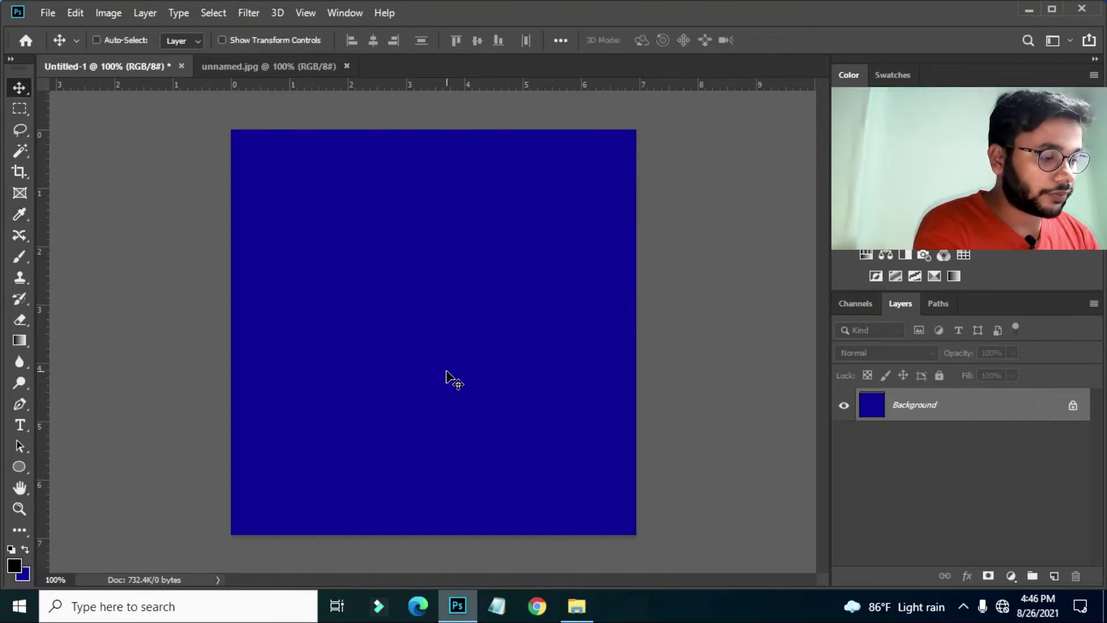
Step: Set the foreground color to white and fill the canvas with it
left_click(12, 570)
left_click(677, 127)
left_click_drag(677, 127, 676, 126)
key("Return")
key("v")
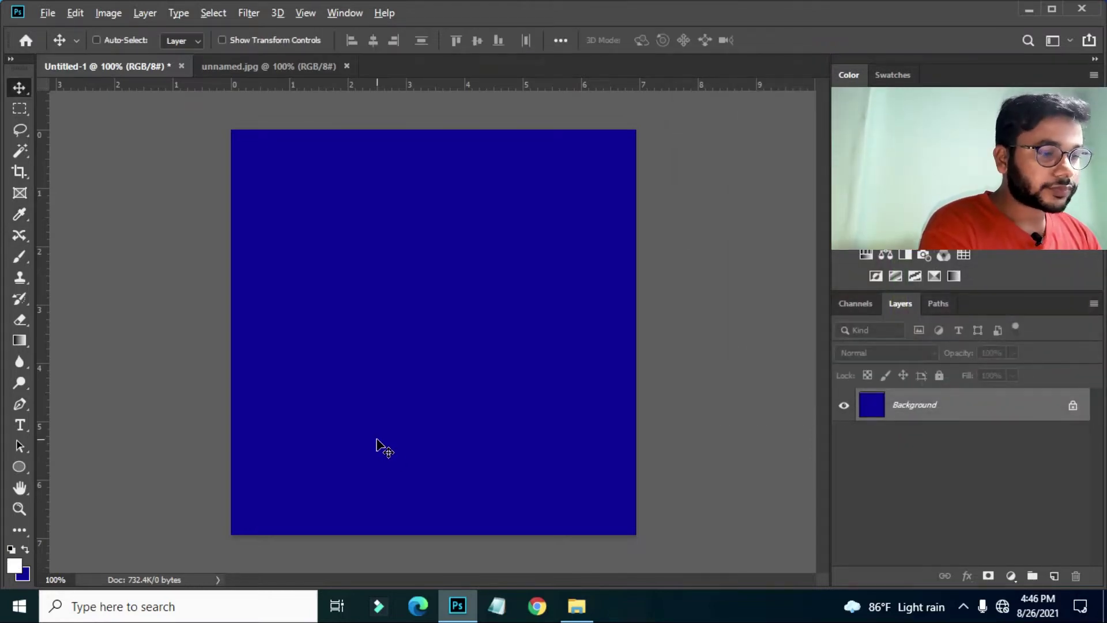
key("alt+BackSpace")
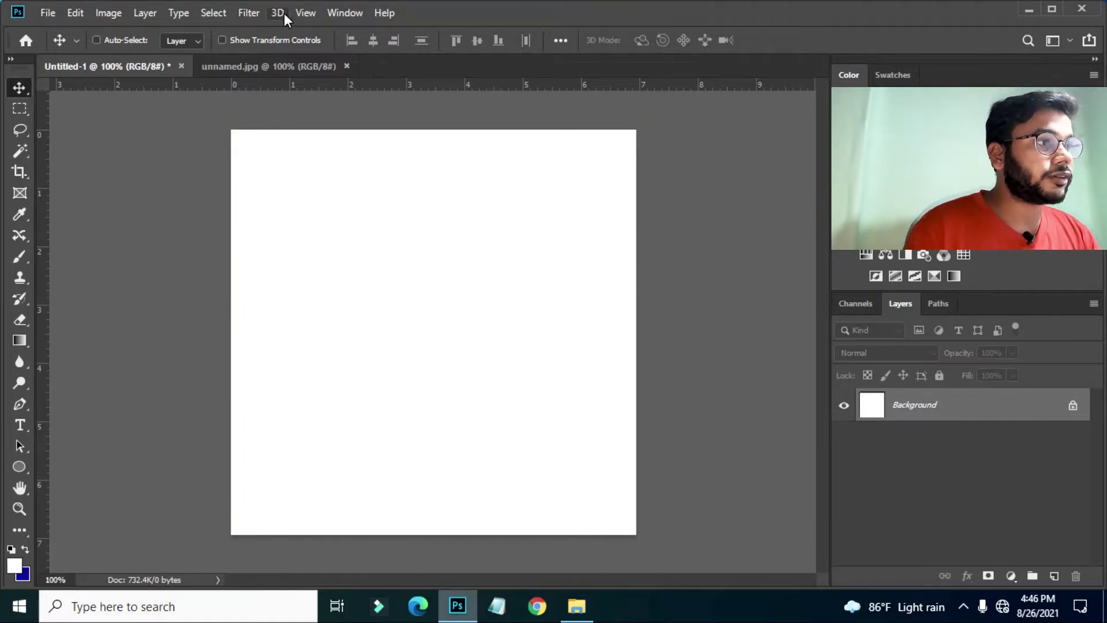
Step: Open the Fill dialog to view its options and close it without filling
left_click(76, 12)
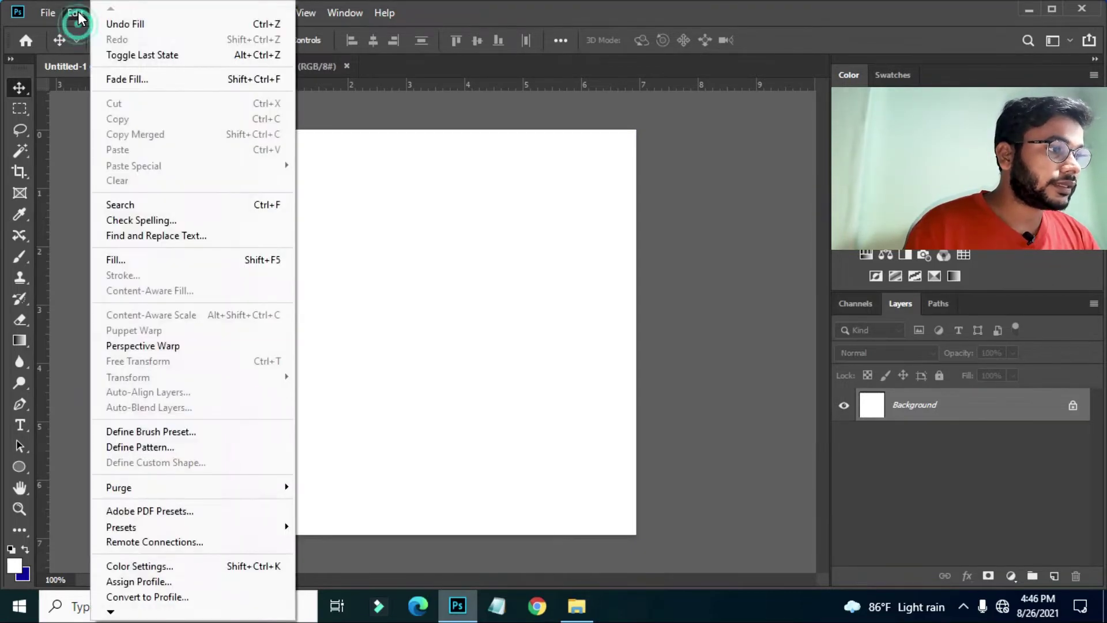
left_click(120, 260)
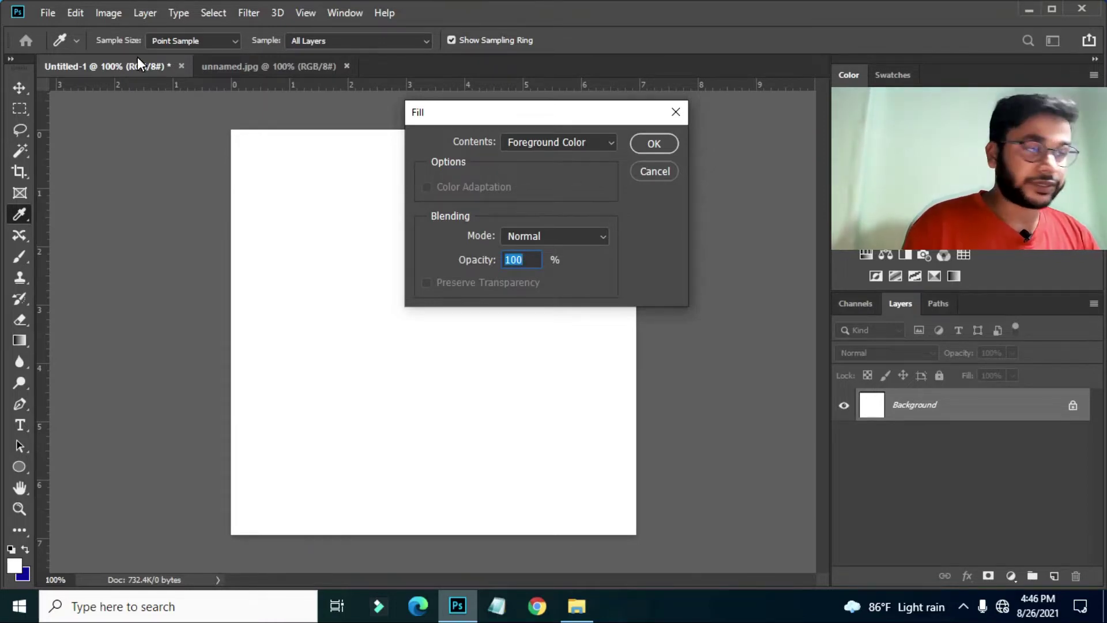
left_click(80, 12)
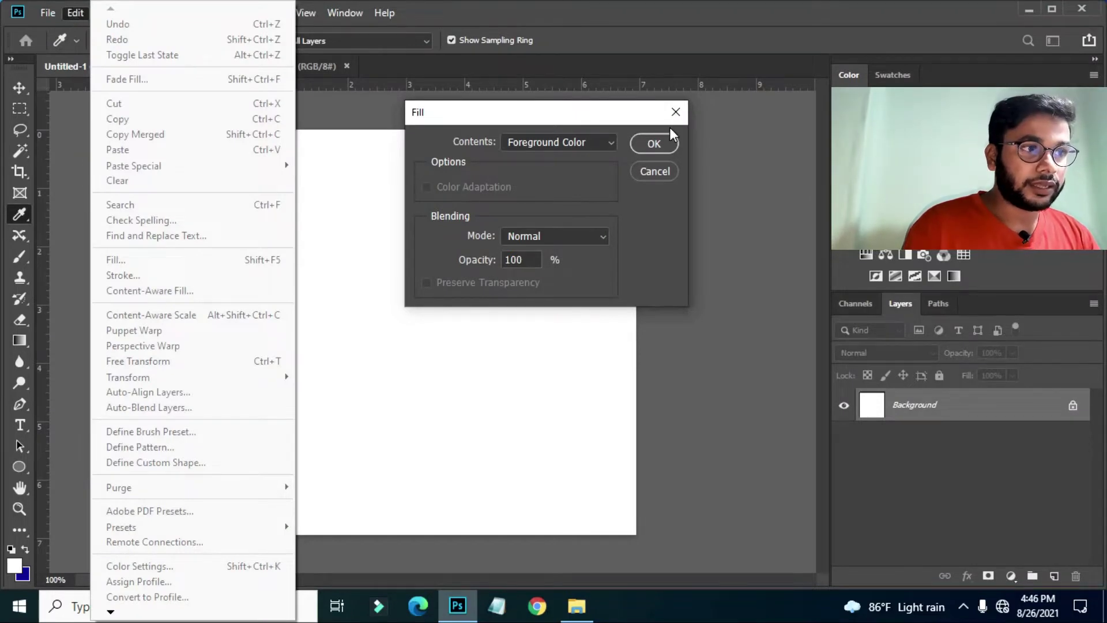
left_click(679, 112)
left_click(678, 112)
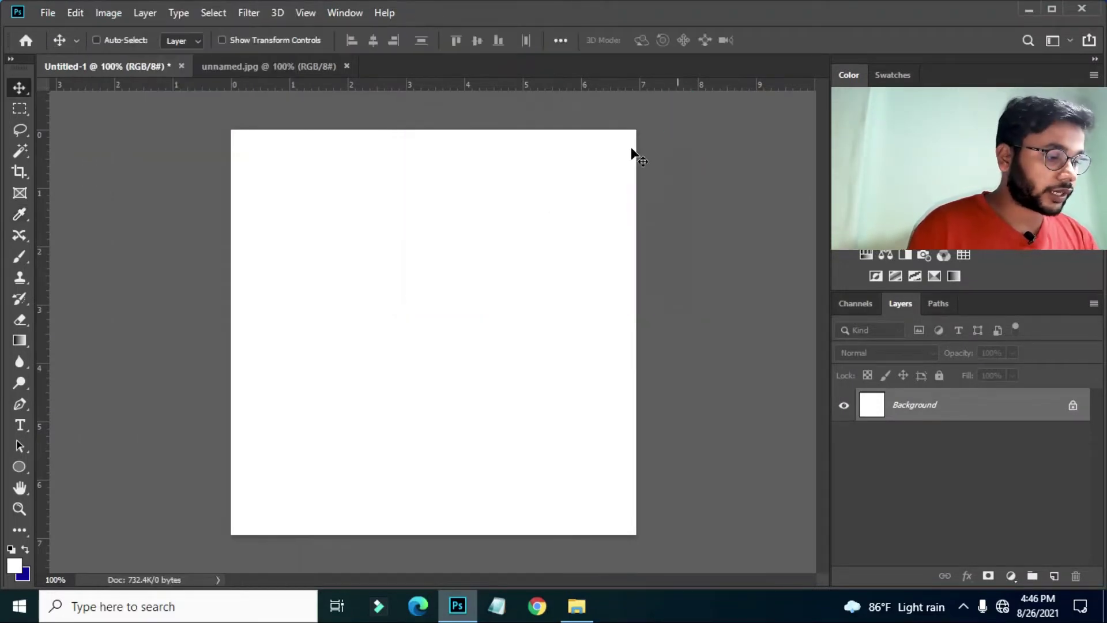
Step: Use the Fill command to fill the canvas with Background Color in Normal mode at 100% opacity
key("shift+F5")
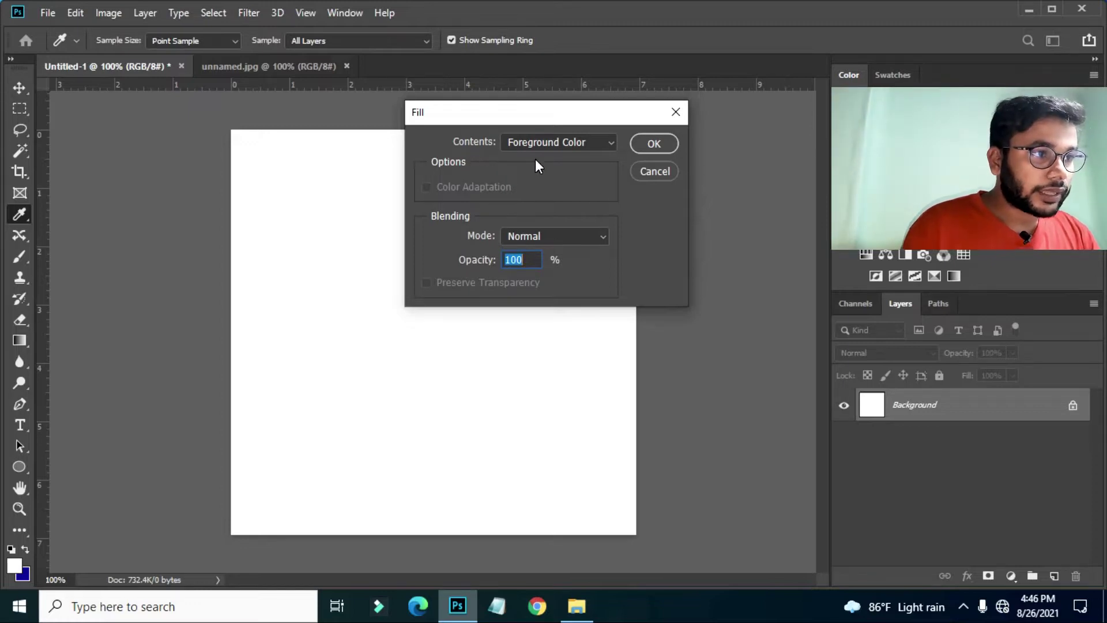
left_click(547, 145)
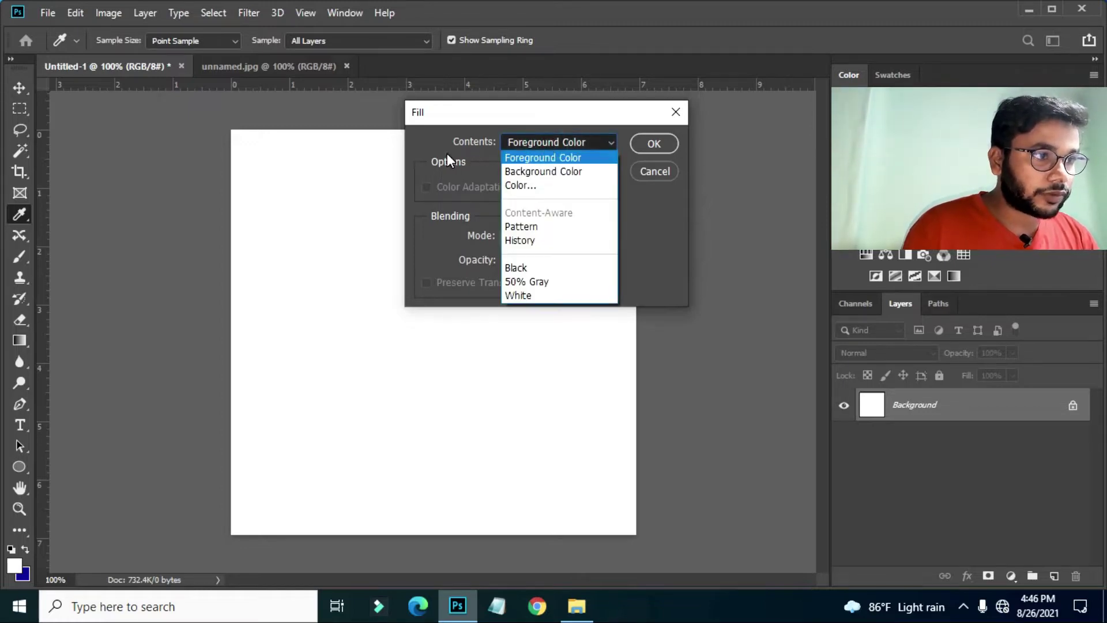
left_click(558, 171)
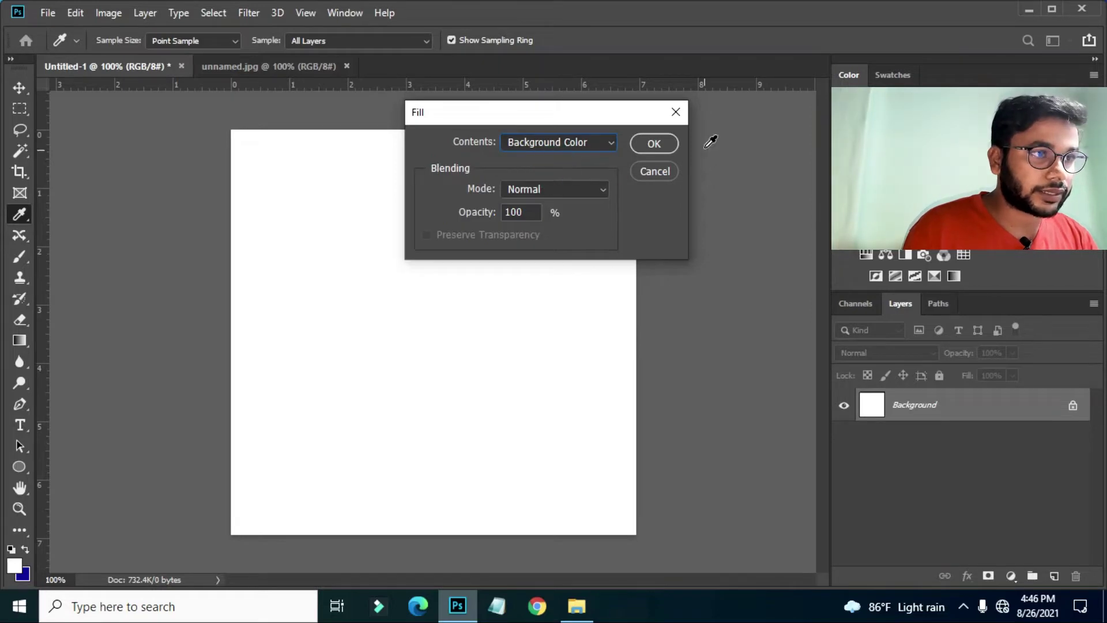
left_click(647, 144)
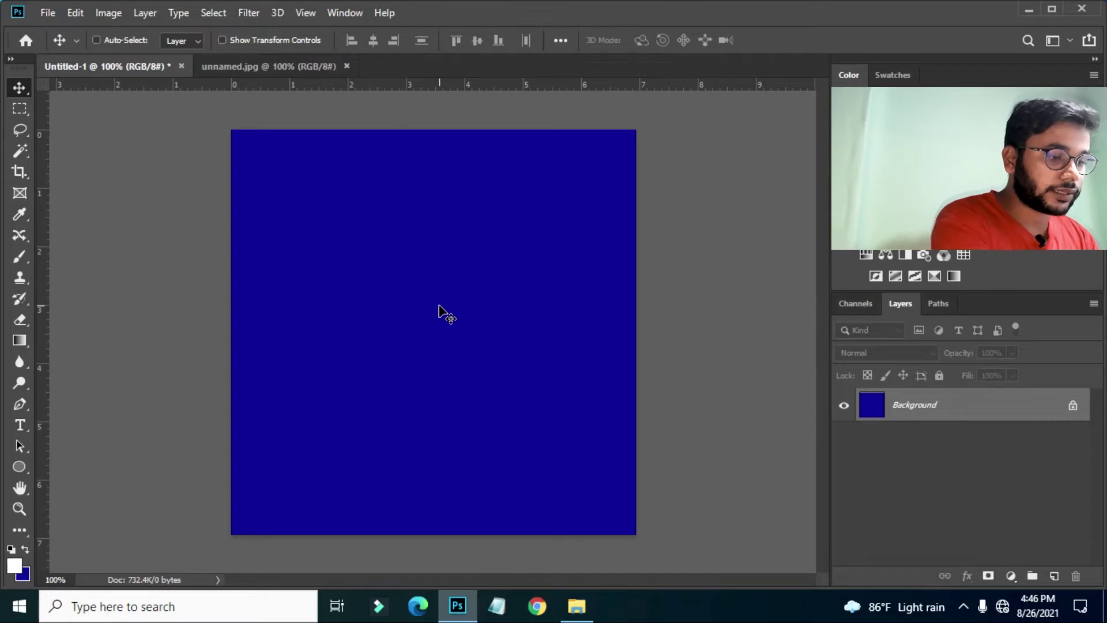
Step: Use the Fill command to fill the canvas with Foreground Color in Normal mode at 100% opacity
key("shift+F5")
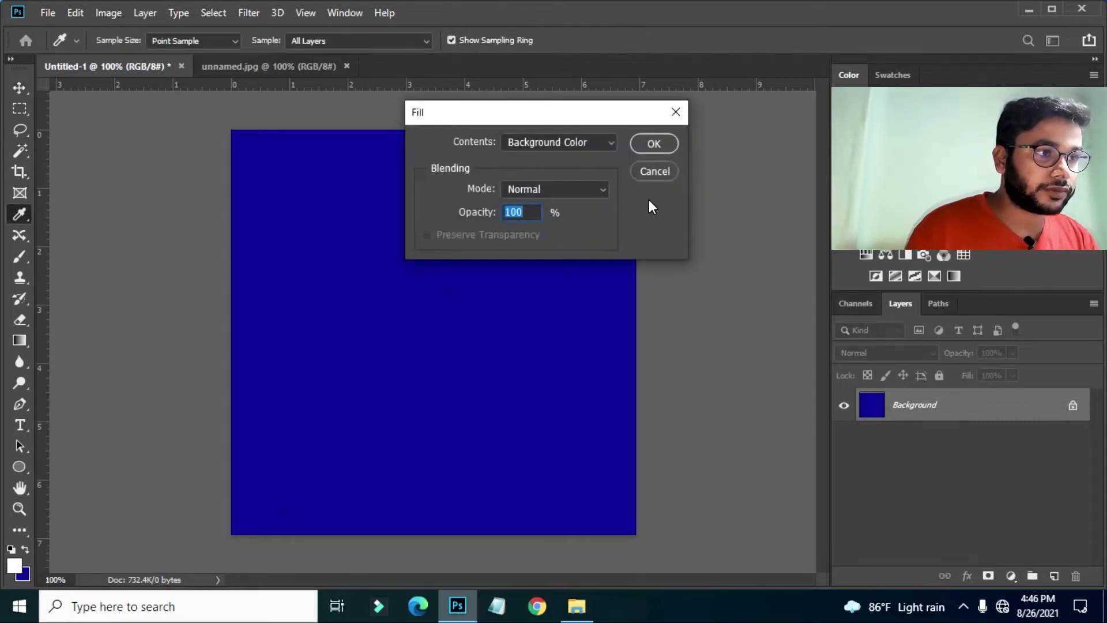
left_click(541, 139)
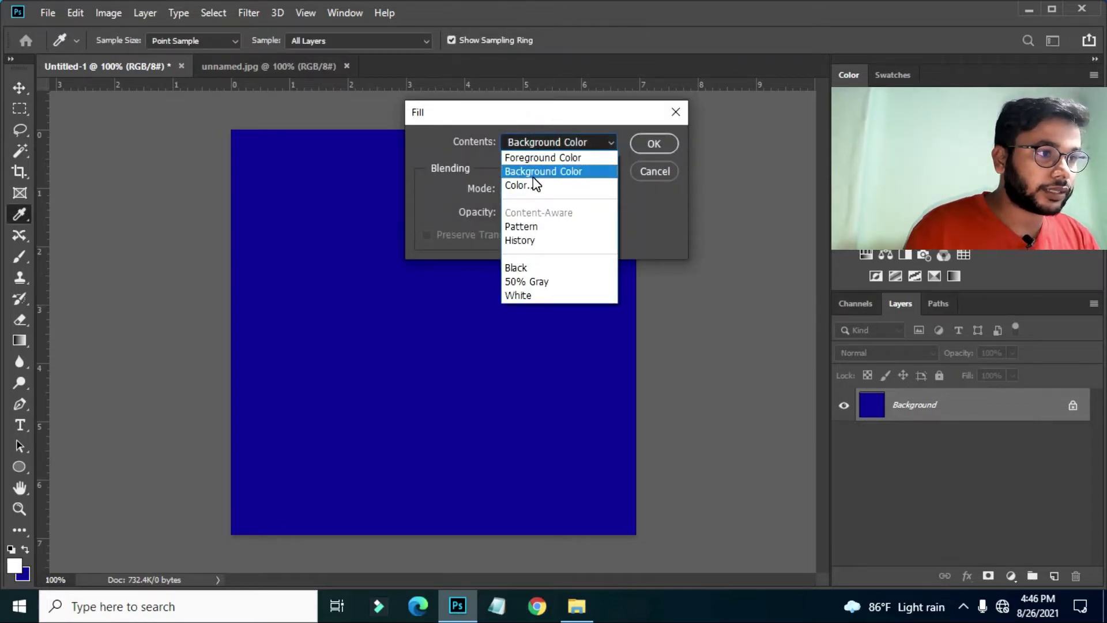
left_click(535, 155)
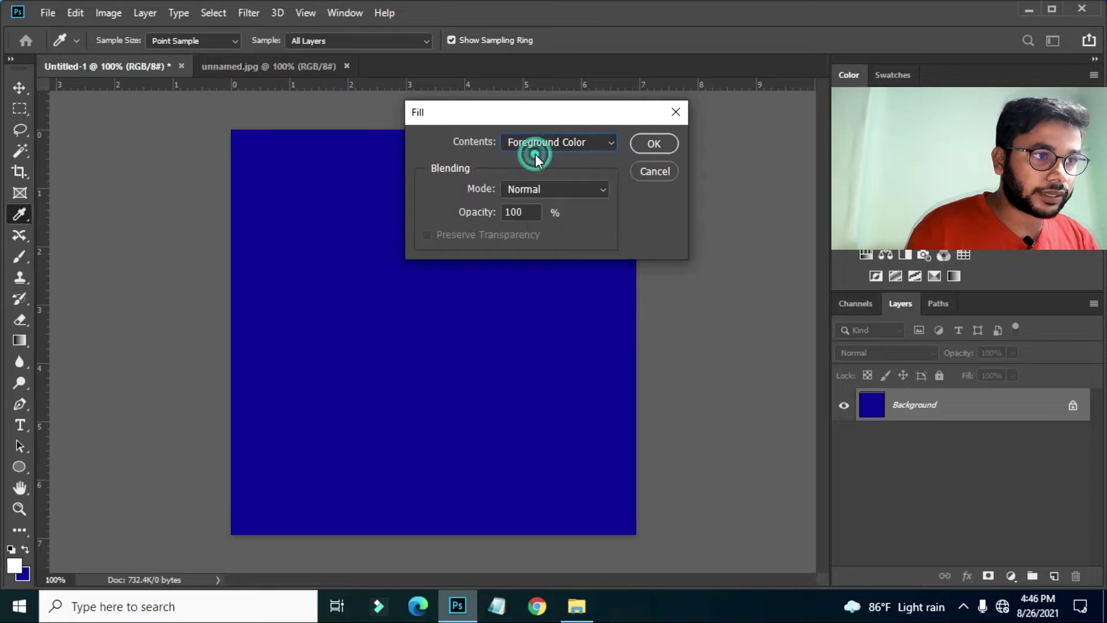
left_click(654, 144)
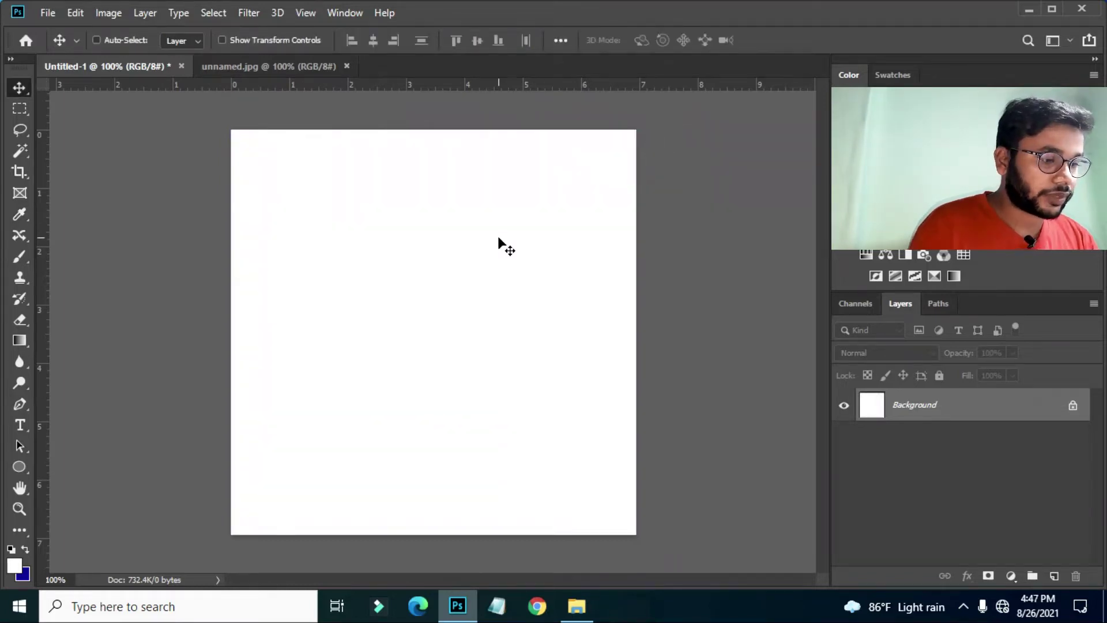
Step: Examine the Fill command's contents choices and blending modes, and close the dialog without filling
key("shift+F5")
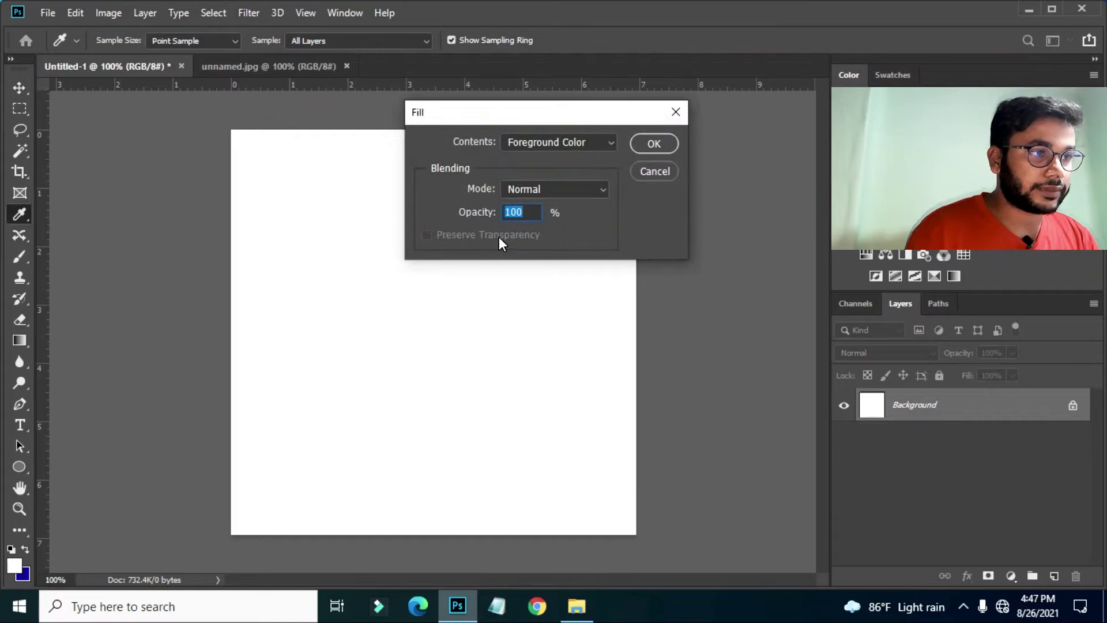
left_click(552, 138)
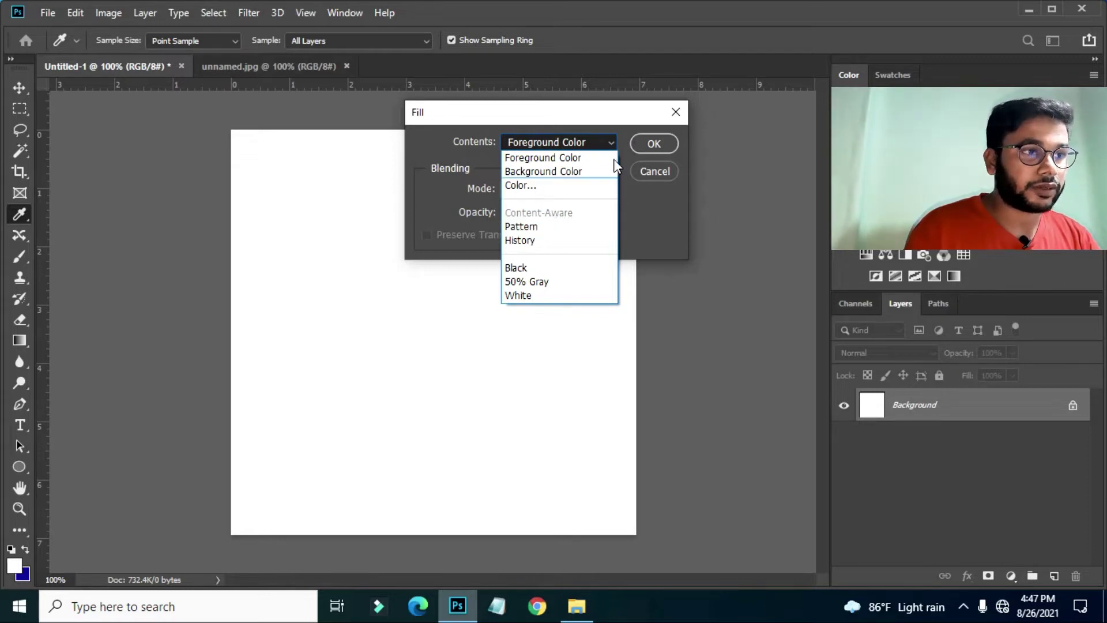
left_click(624, 113)
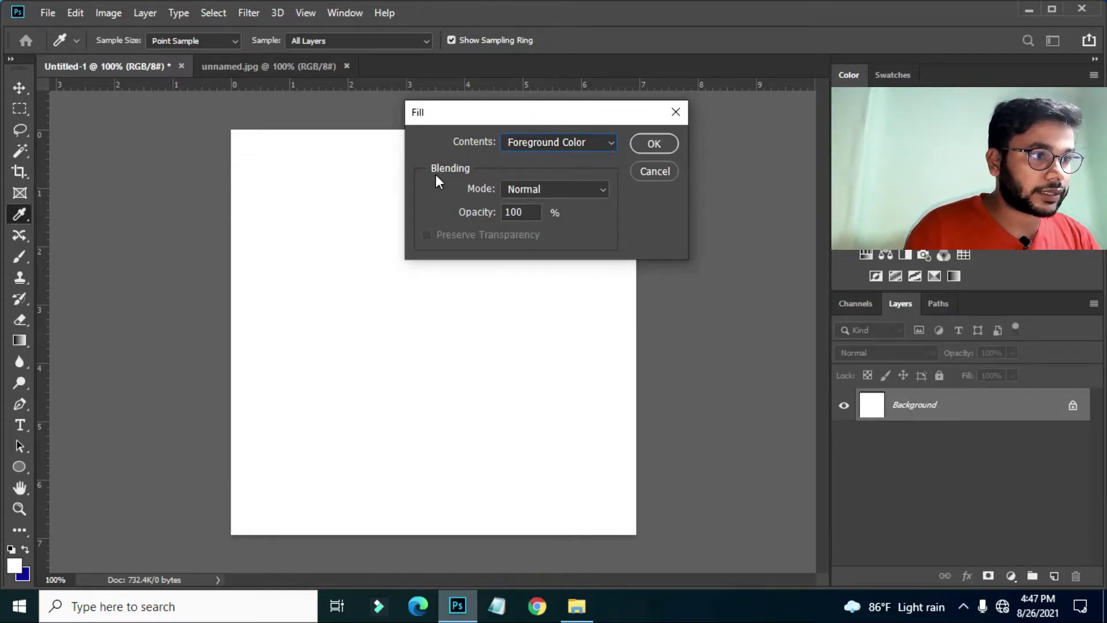
left_click(534, 187)
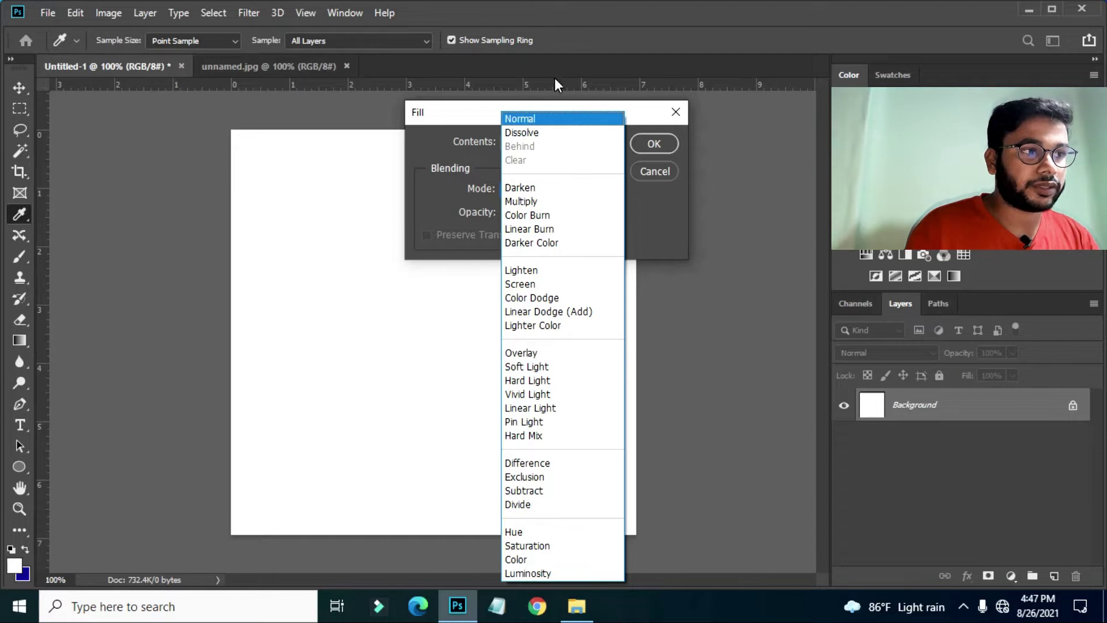
left_click(530, 118)
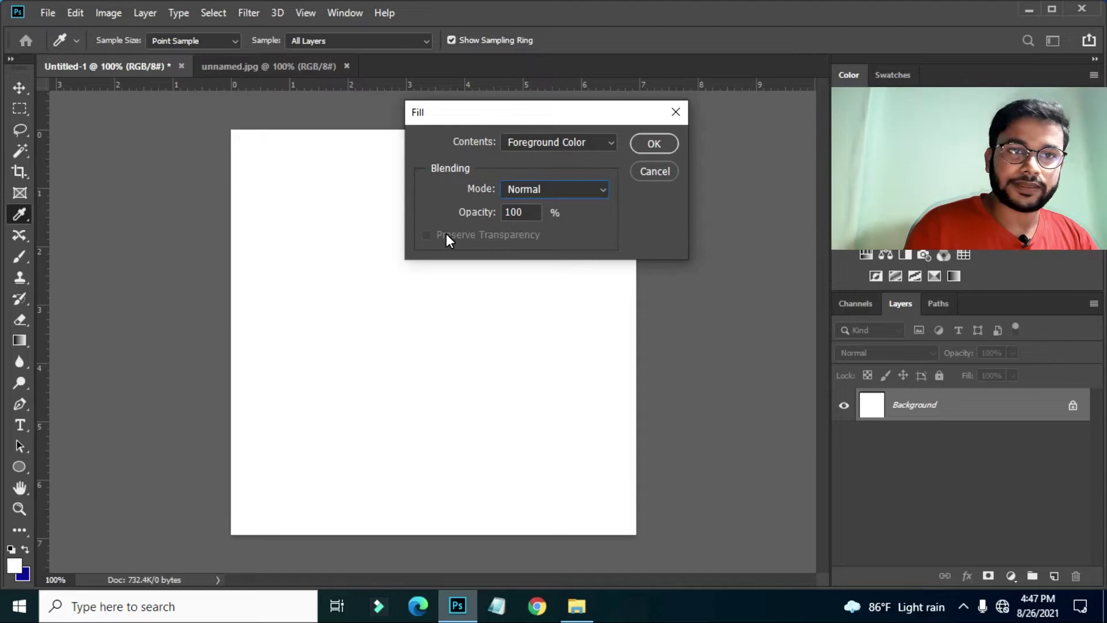
left_click(676, 113)
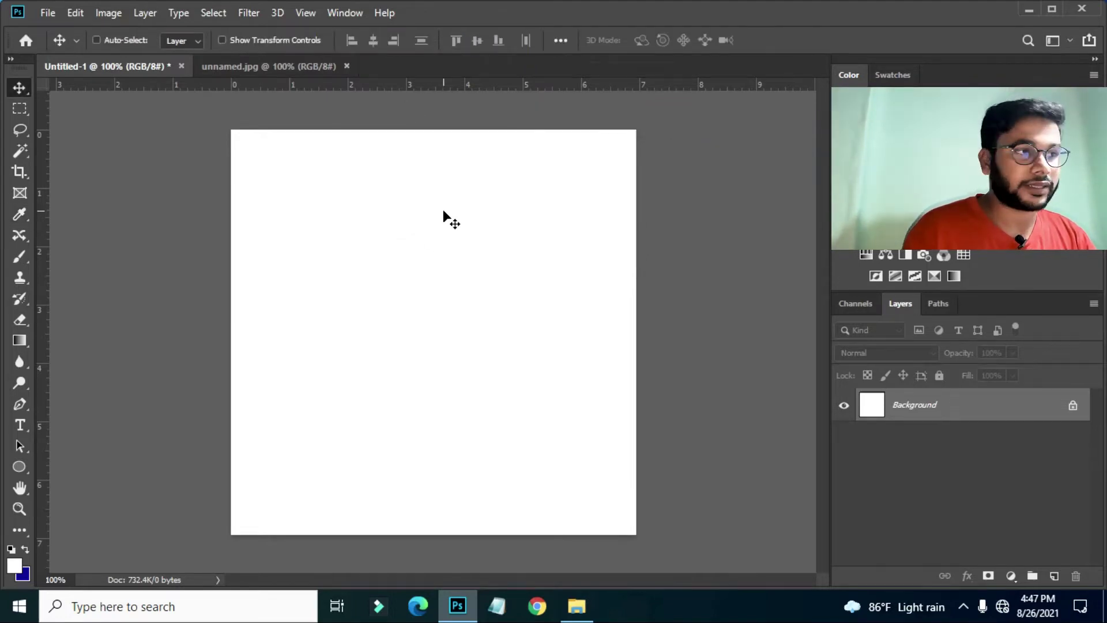
Step: Switch to the unnamed.jpg document with the night-sky photo
left_click(280, 64)
key("ctrl")
scroll(438, 356, "up", 5)
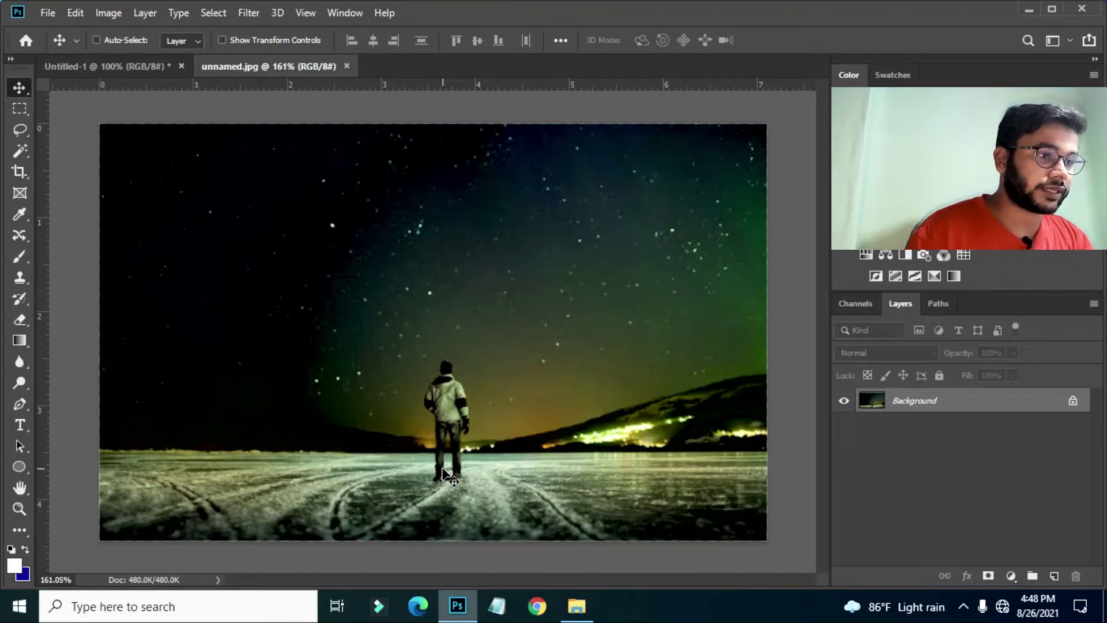
Step: Duplicate the Background layer of the photo and delete the copy
left_click(937, 402)
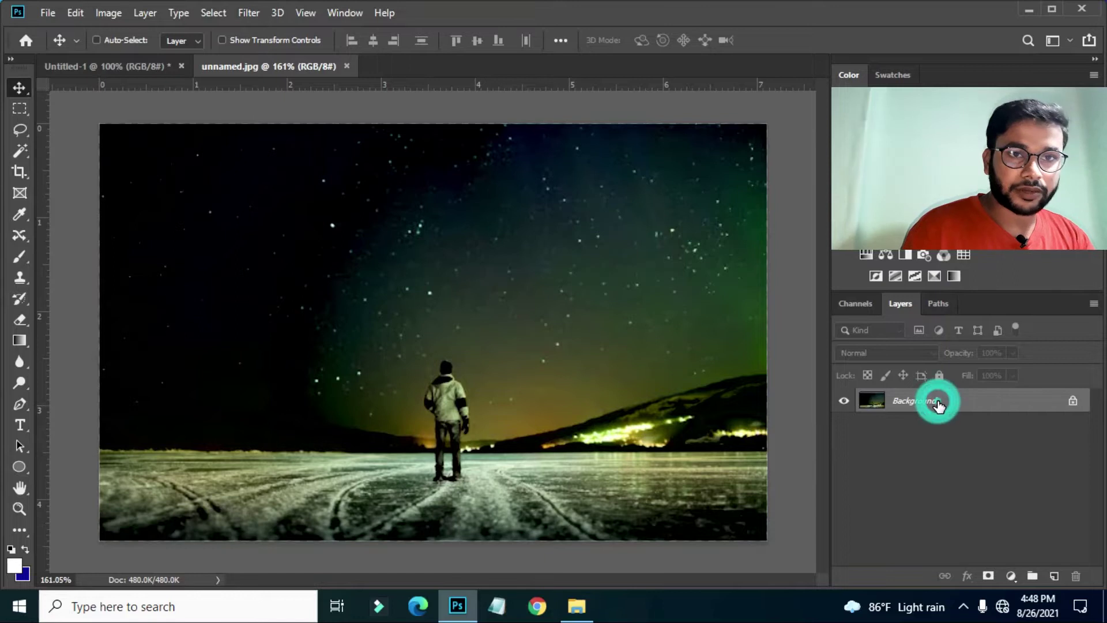
left_click_drag(1024, 402, 1052, 585)
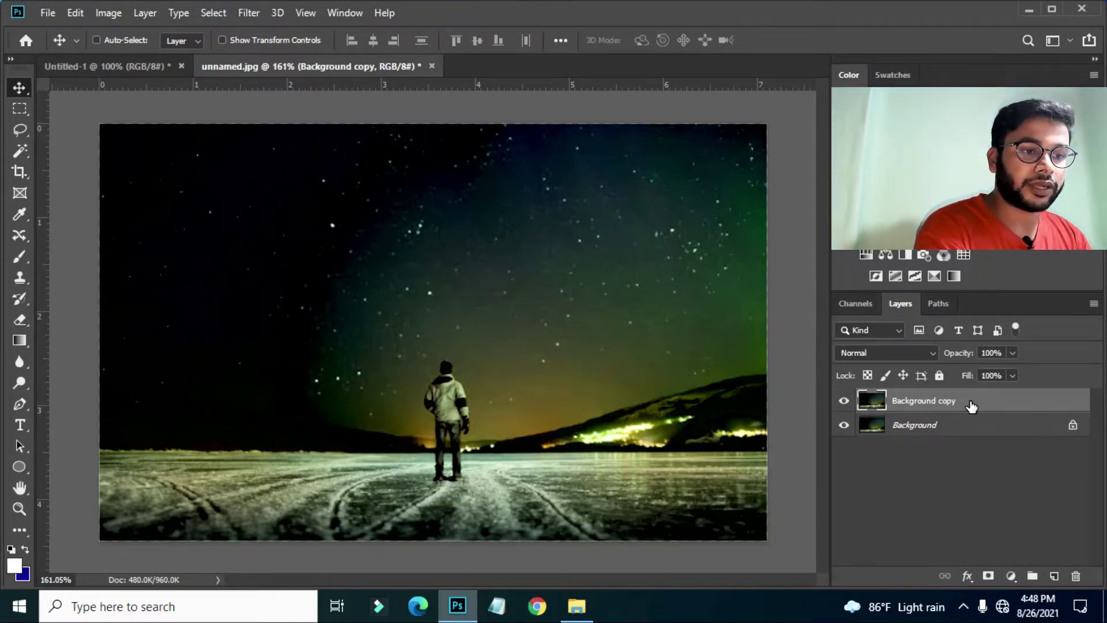
key("Delete")
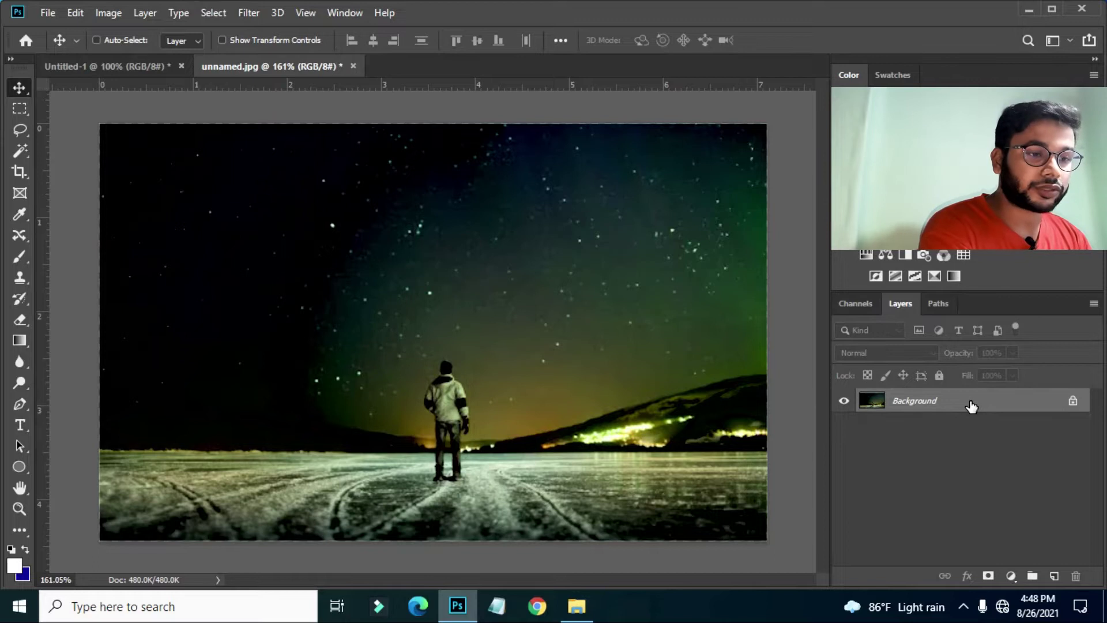
Step: Duplicate the Background layer and draw a freehand Lasso selection around the standing man on the copy
key("ctrl+j")
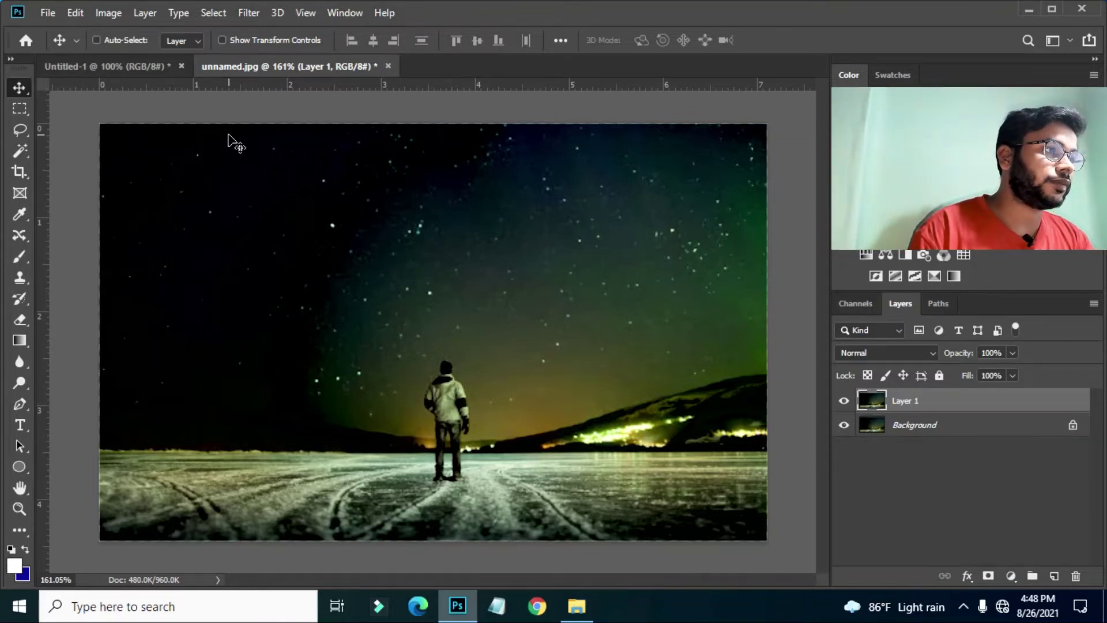
left_click(21, 136)
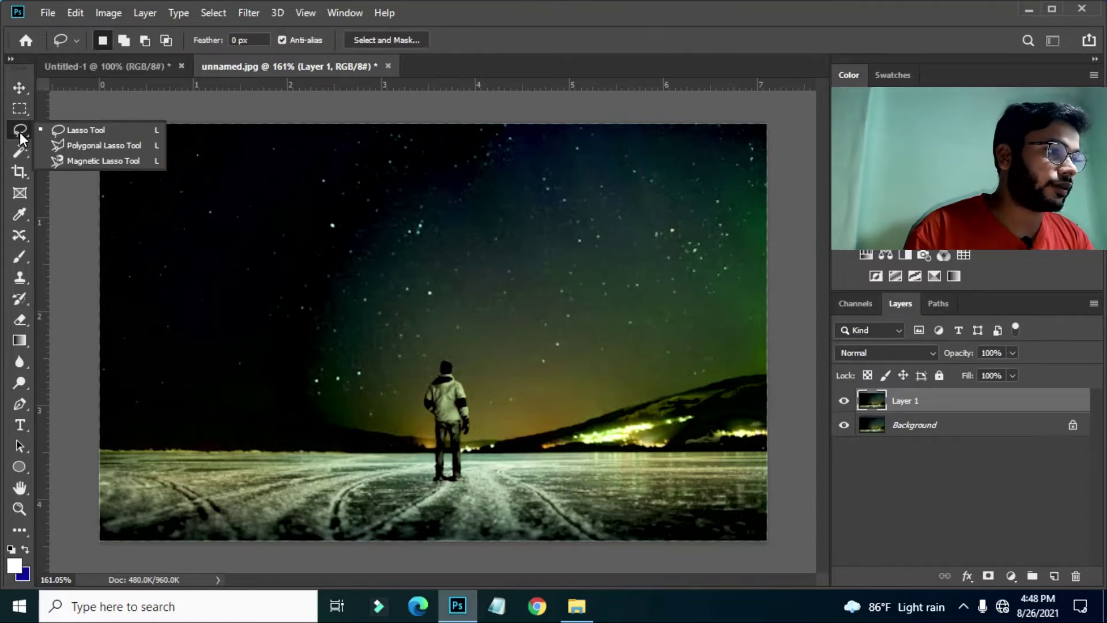
left_click(64, 130)
mouse_move(436, 360)
left_mouse_down()
mouse_move(421, 390)
mouse_move(420, 475)
mouse_move(462, 500)
mouse_move(489, 473)
mouse_move(492, 398)
left_mouse_up()
mouse_move(471, 356)
left_mouse_down()
mouse_move(448, 349)
mouse_move(435, 360)
left_mouse_up()
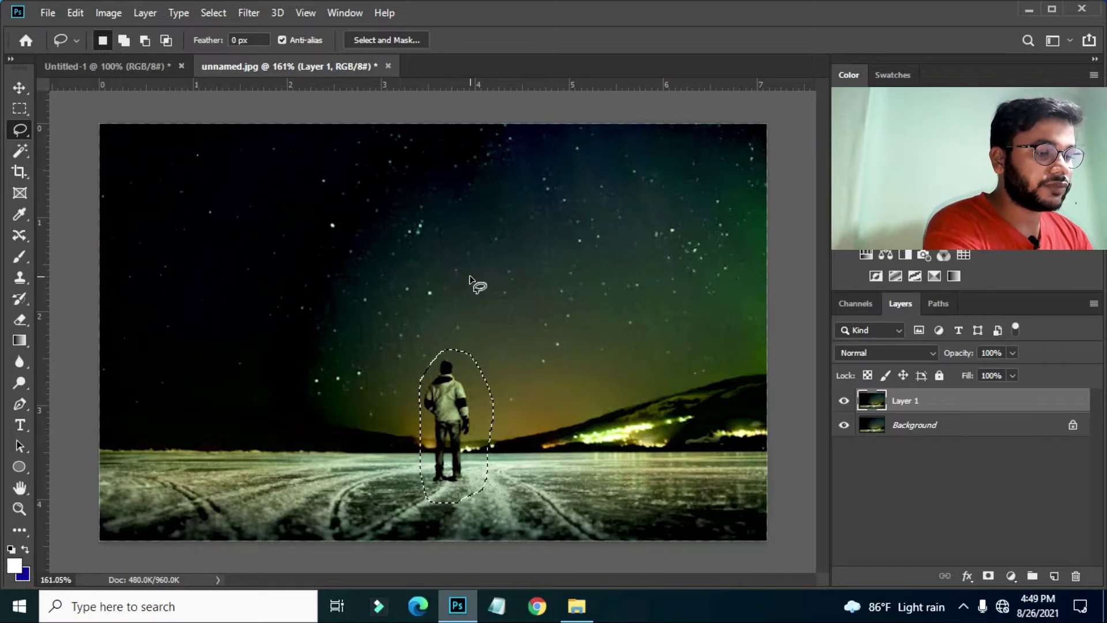
Step: Fill the lassoed area around the man with Content-Aware contents and Color Adaptation enabled, and clear the selection
key("shift")
key("shift+F5")
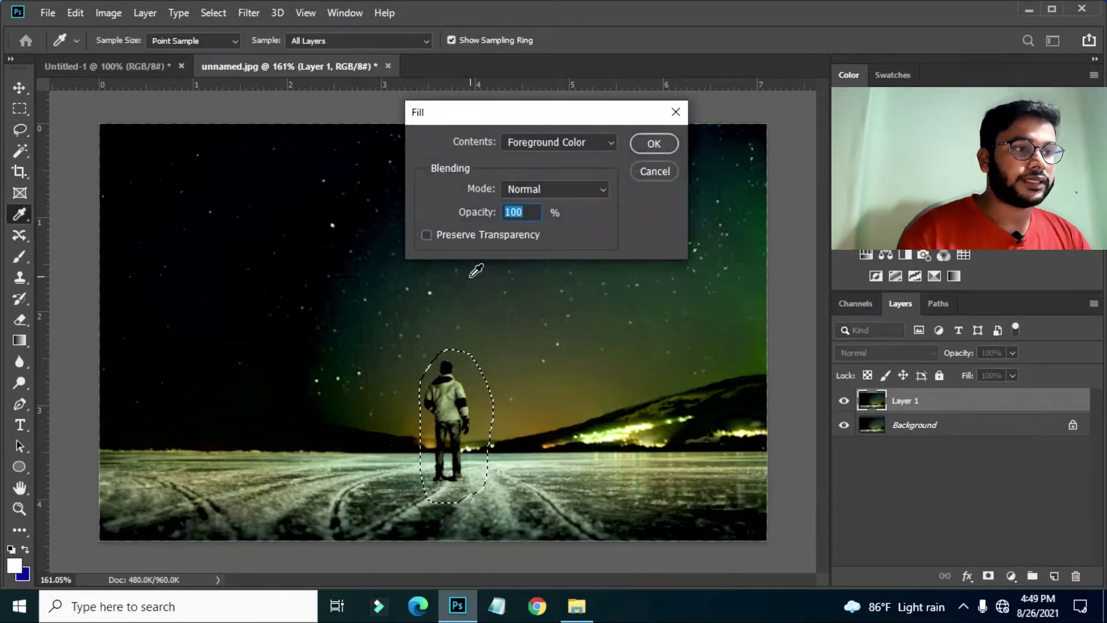
left_click(576, 142)
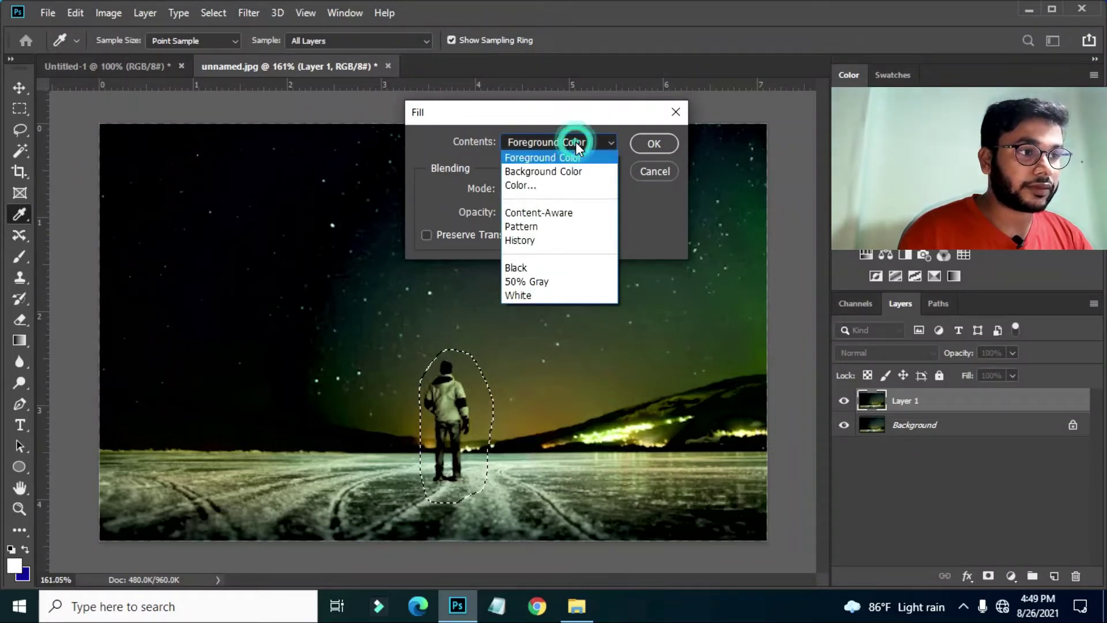
left_click(537, 213)
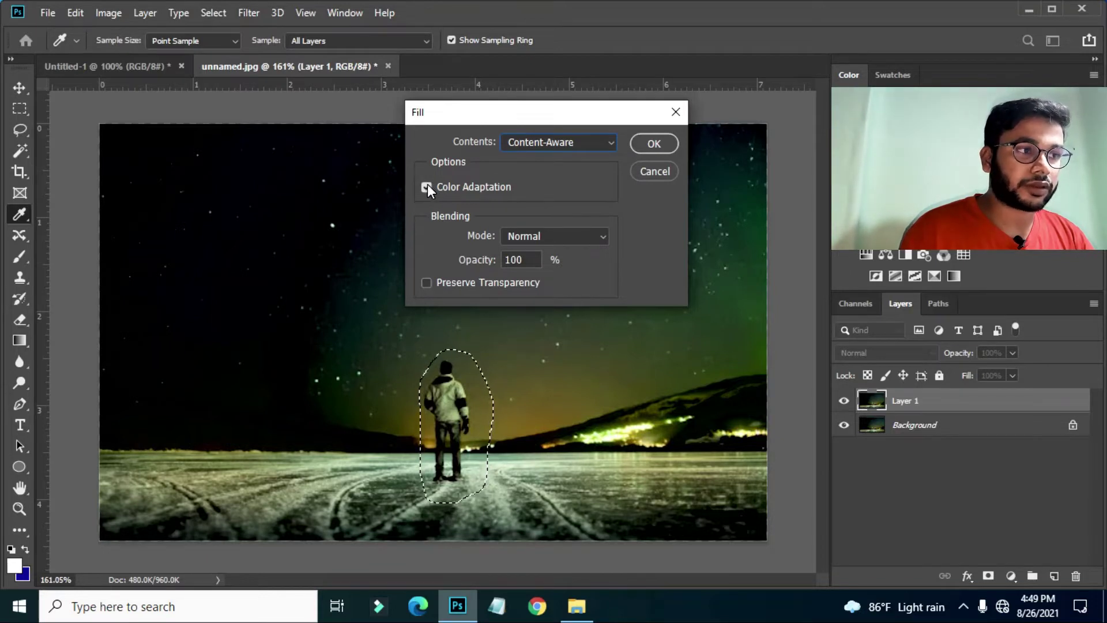
left_click(647, 146)
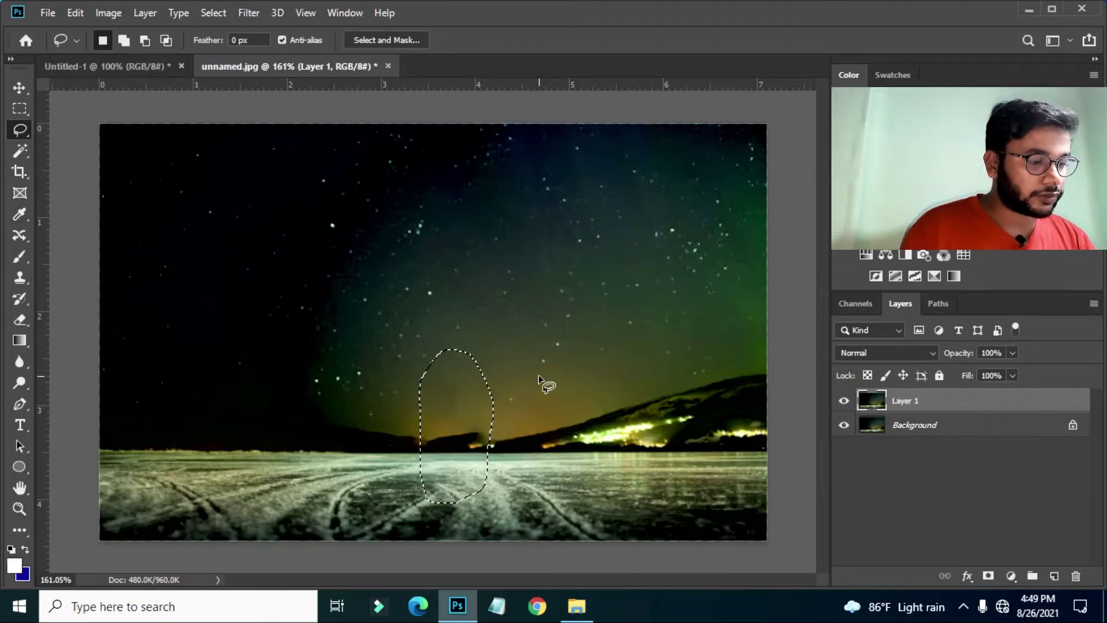
key("ctrl+d")
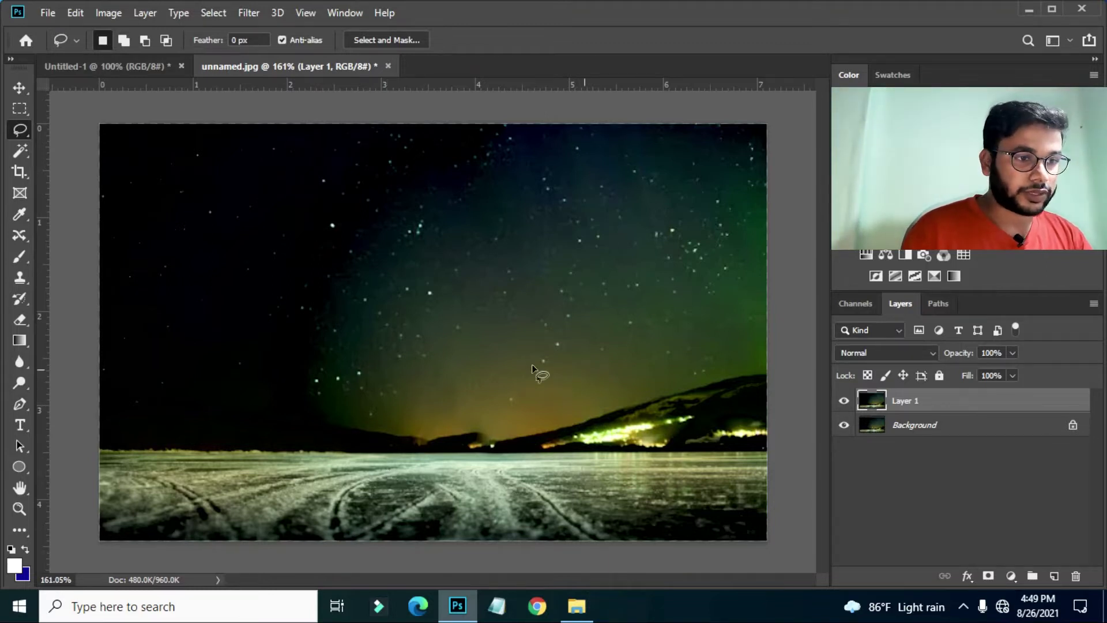
Step: Compare the filled Layer 1 with the original photo by repeatedly hiding and showing Layer 1 and the Background layer
left_click(845, 402)
left_click(844, 402)
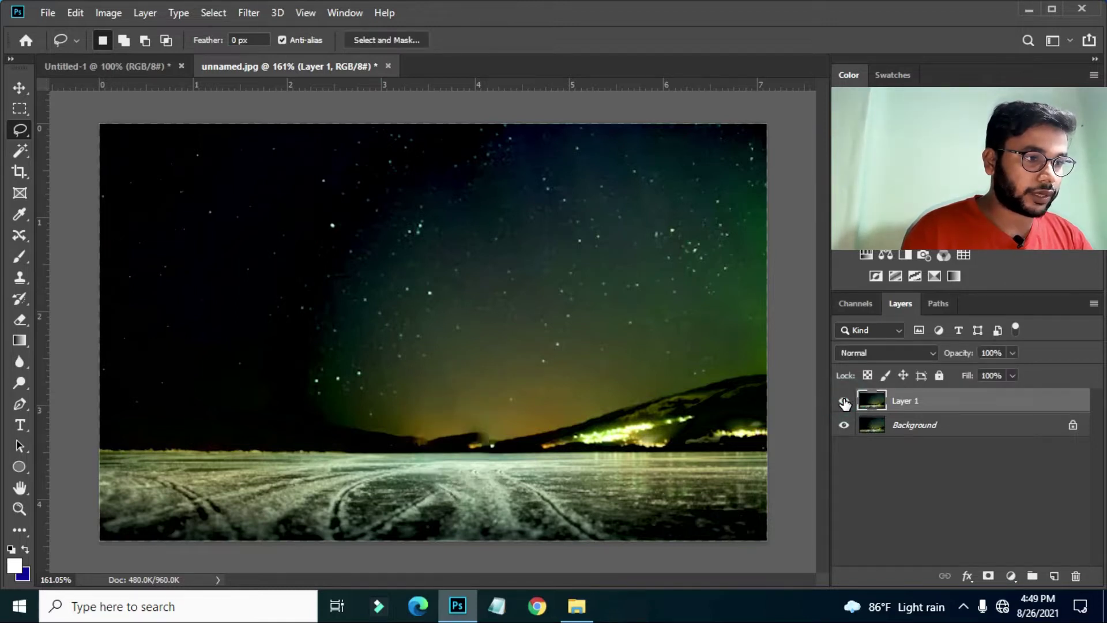
left_click(844, 402)
left_click(845, 402)
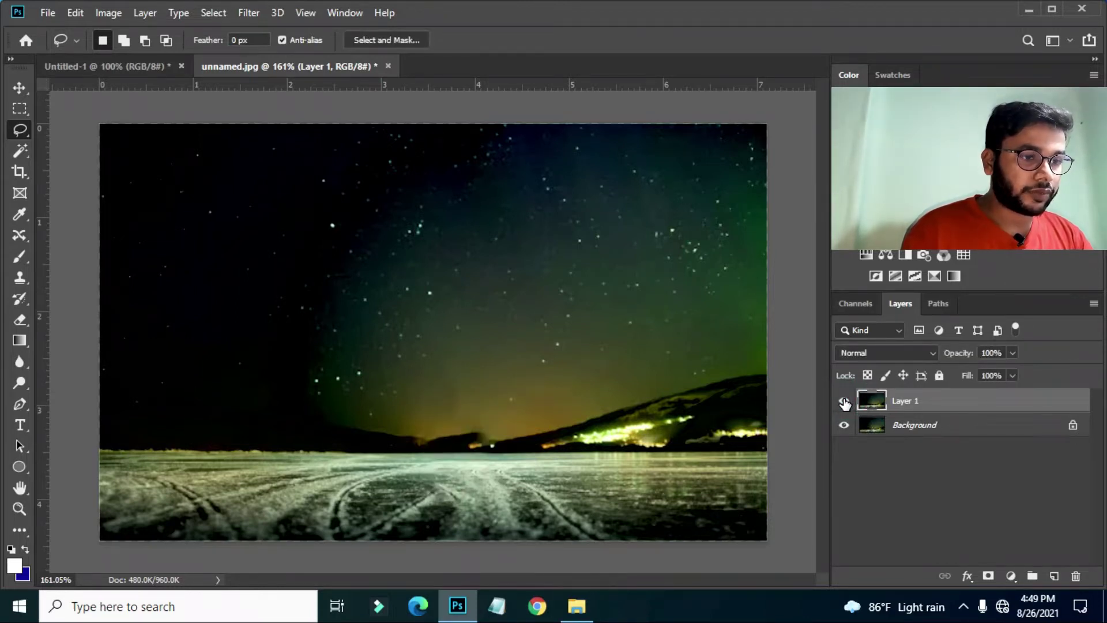
left_click(844, 427)
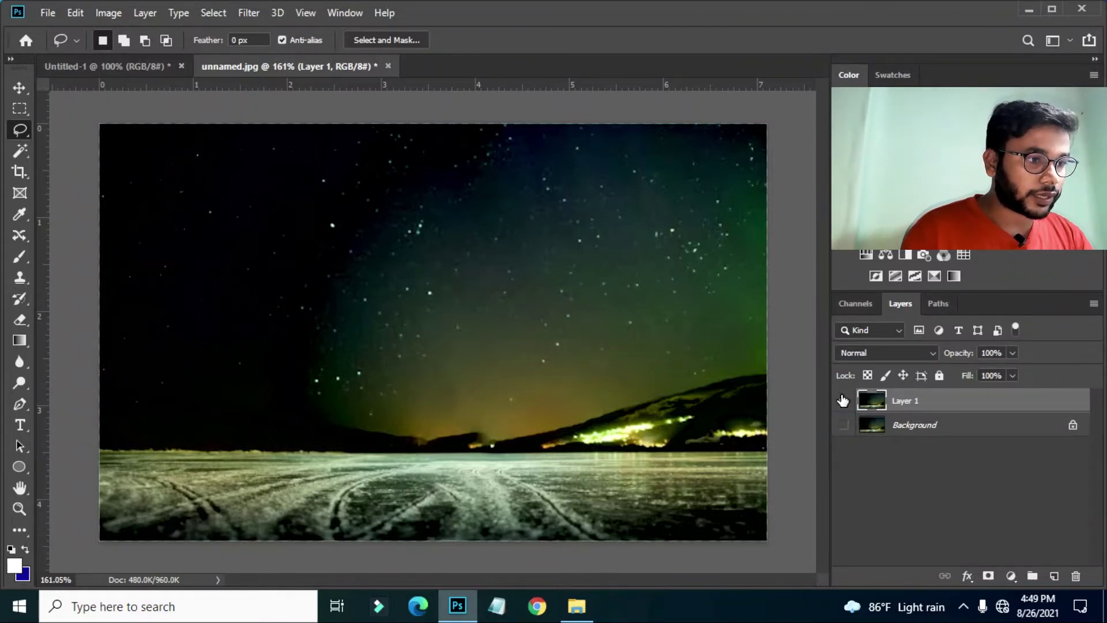
left_click(844, 400)
left_click(845, 400)
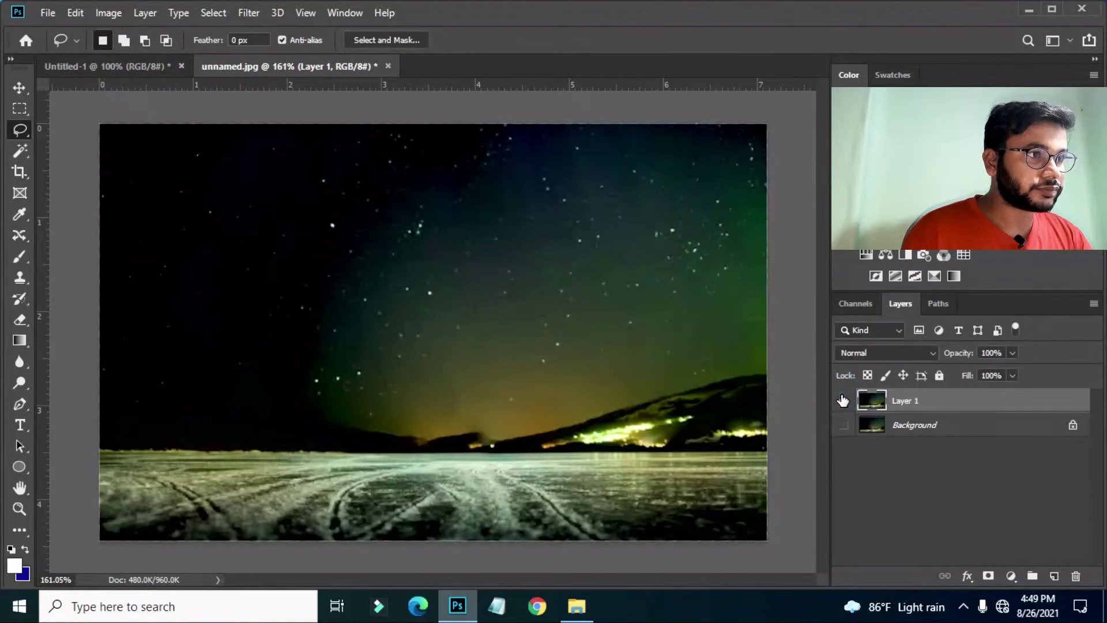
left_click(841, 426)
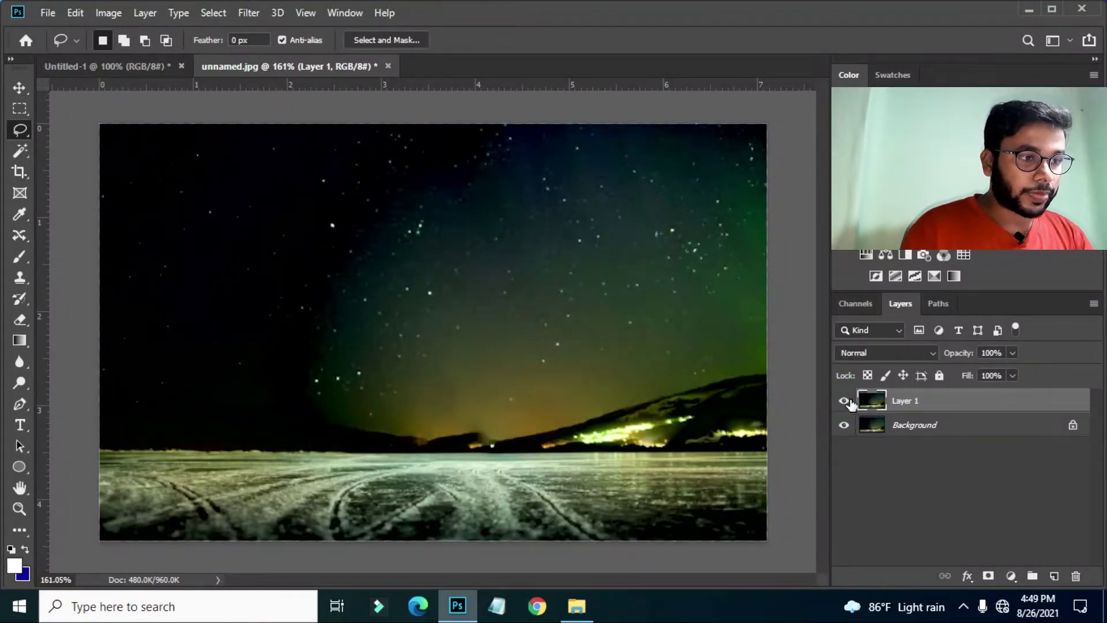
left_click(846, 401)
left_click(843, 427)
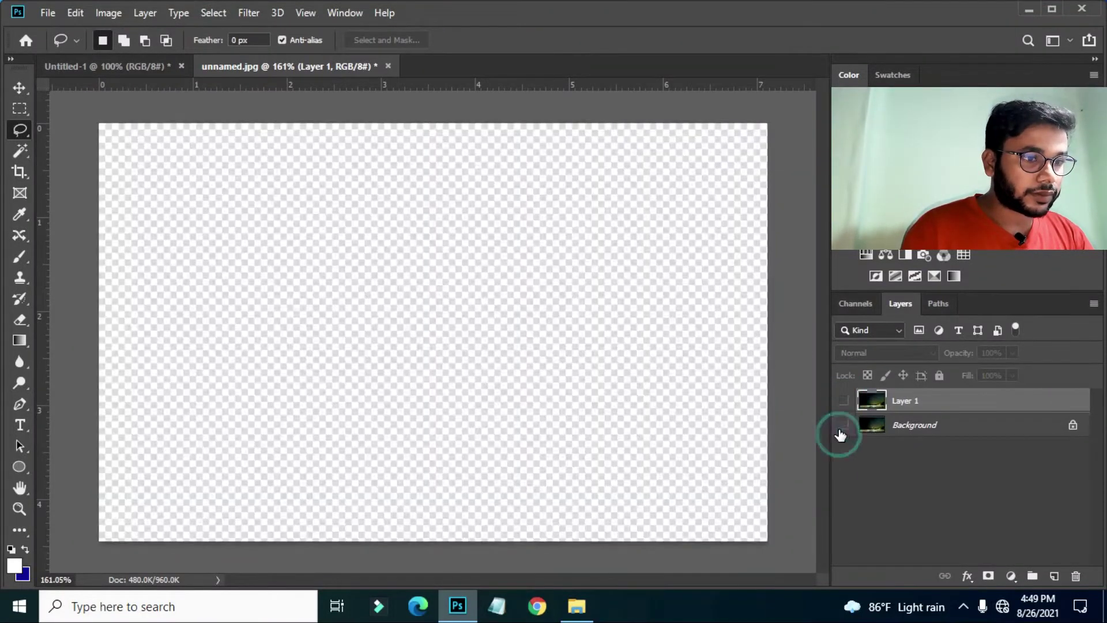
left_click(846, 401)
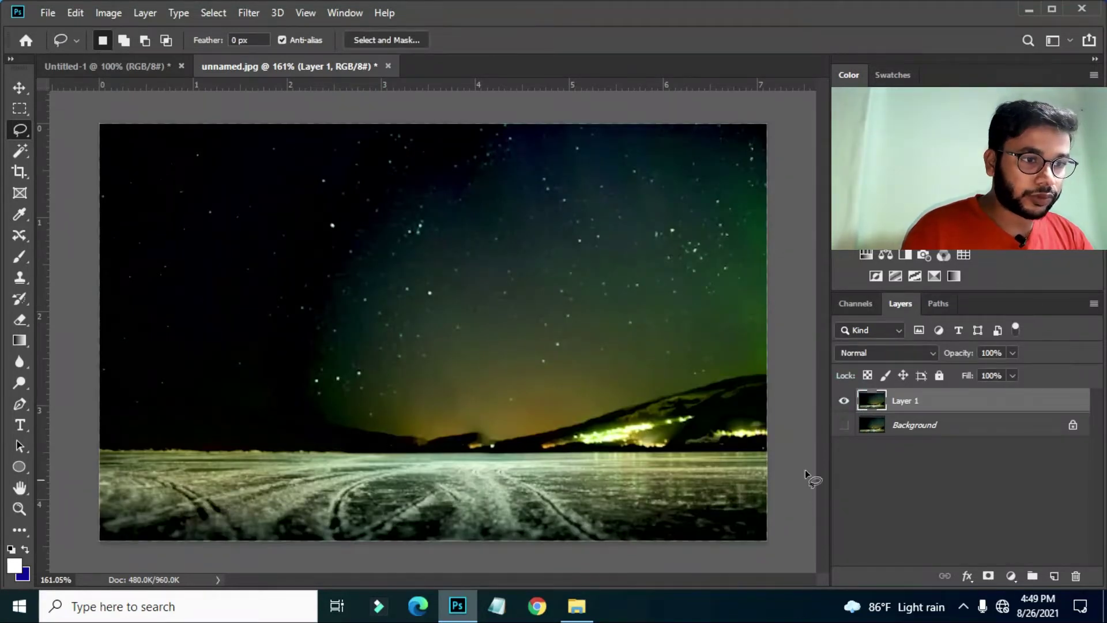
left_click(844, 426)
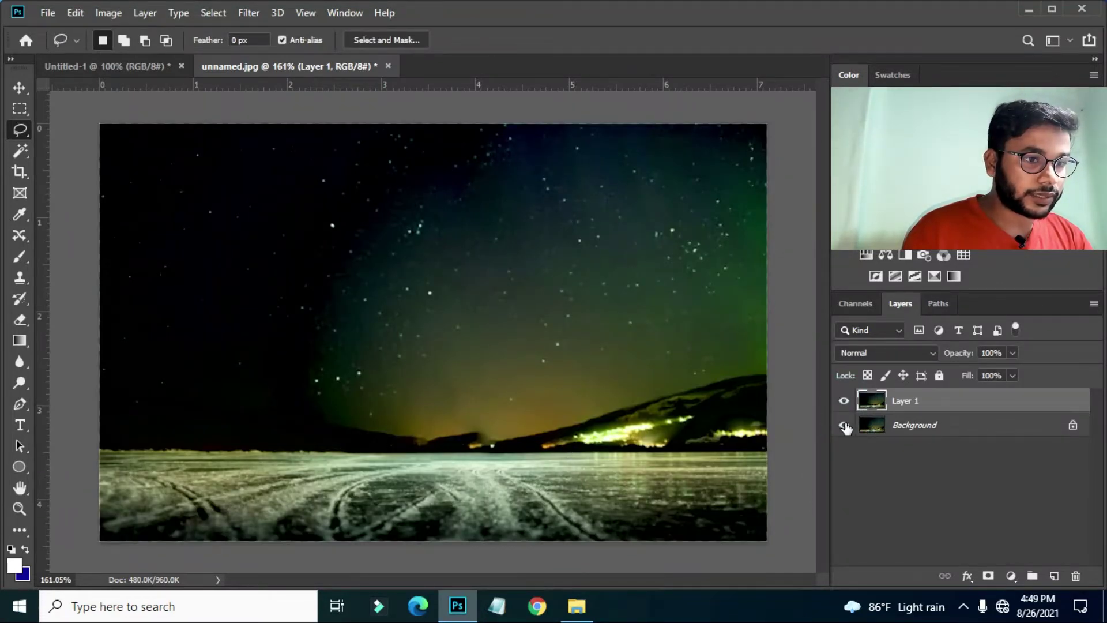
left_click(844, 401)
left_click(844, 402)
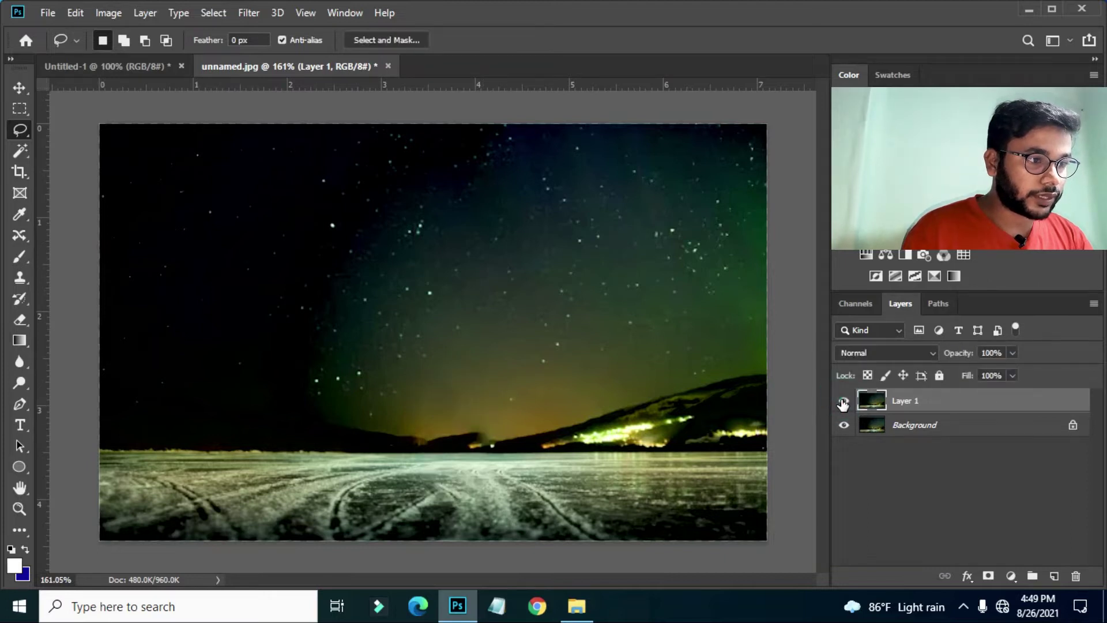
left_click(844, 401)
left_click(846, 402)
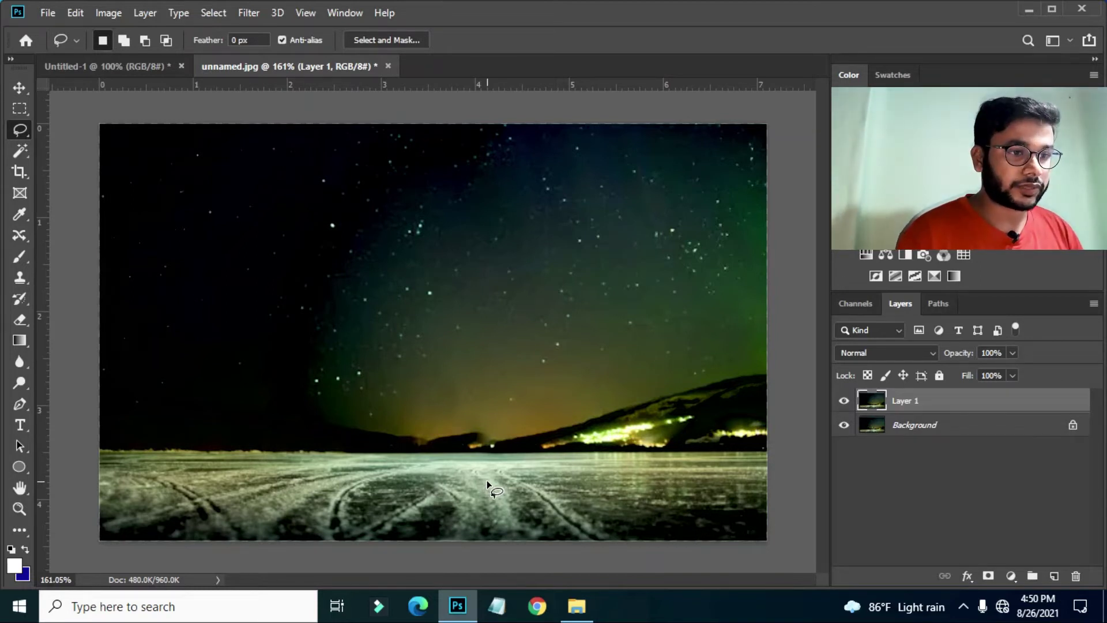
left_click(843, 401)
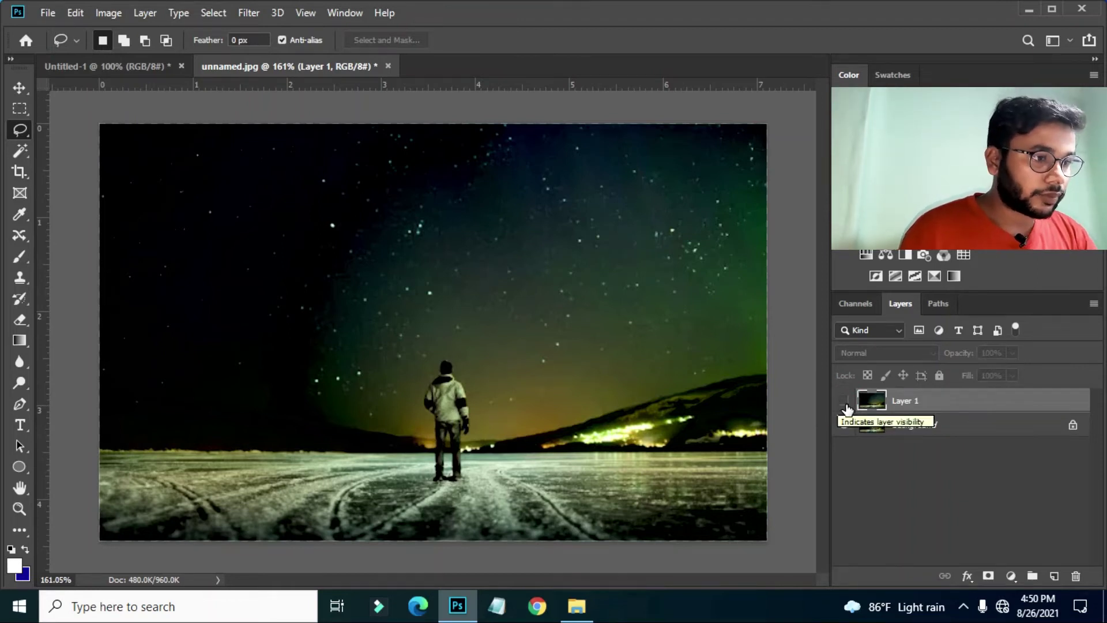
left_click(845, 402)
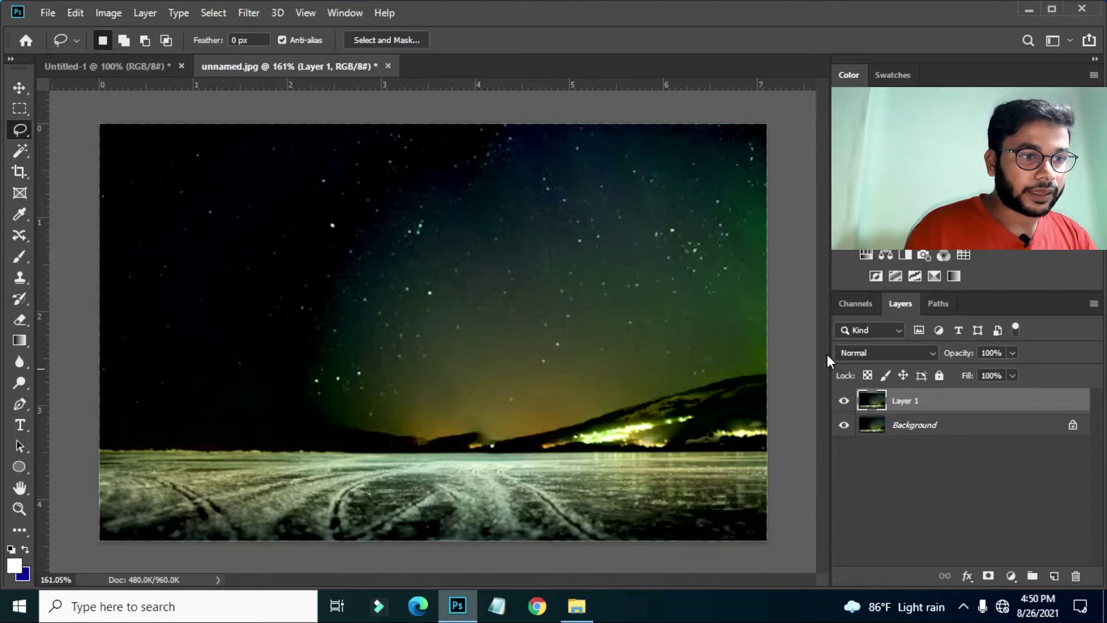
left_click(845, 400)
left_click(846, 400)
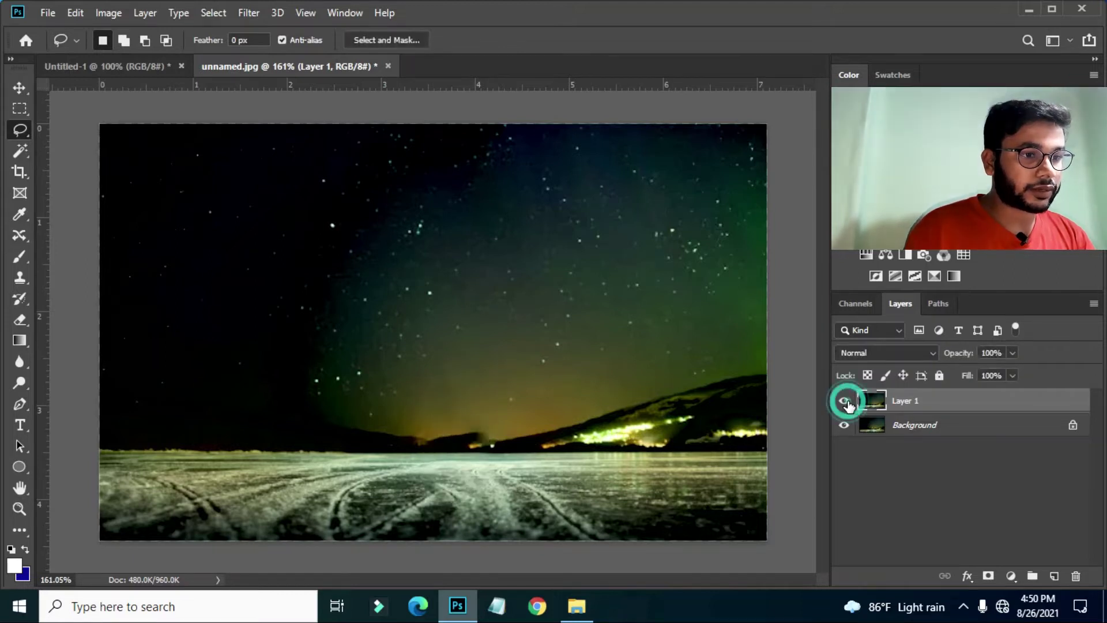
left_click(846, 401)
left_click(847, 400)
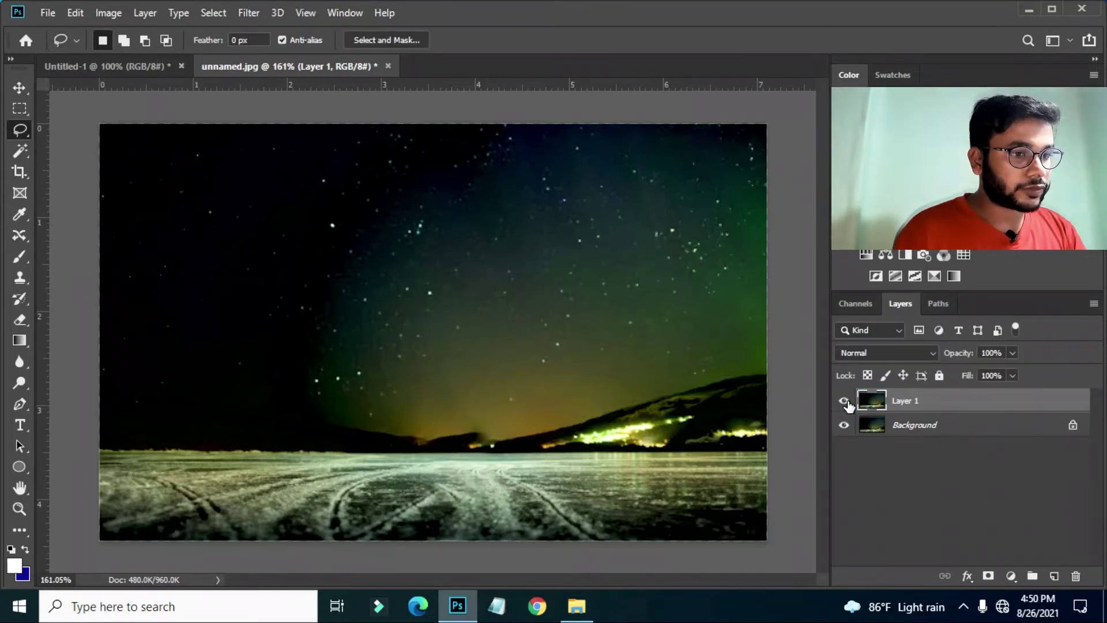
left_click(845, 401)
left_click(845, 401)
left_click(845, 401)
left_click(845, 401)
left_click(845, 401, "alt")
left_click(845, 401)
left_click(845, 401, "alt")
left_click(845, 401)
left_click(845, 401, "alt")
left_click(845, 401)
left_click(845, 401)
left_click(845, 401, "alt")
left_click(845, 401)
left_click(845, 401)
left_click(845, 401)
left_click(845, 401)
Step: Undo the Content-Aware fill of the man and activate the Content-Aware Move Tool
key("ctrl+z")
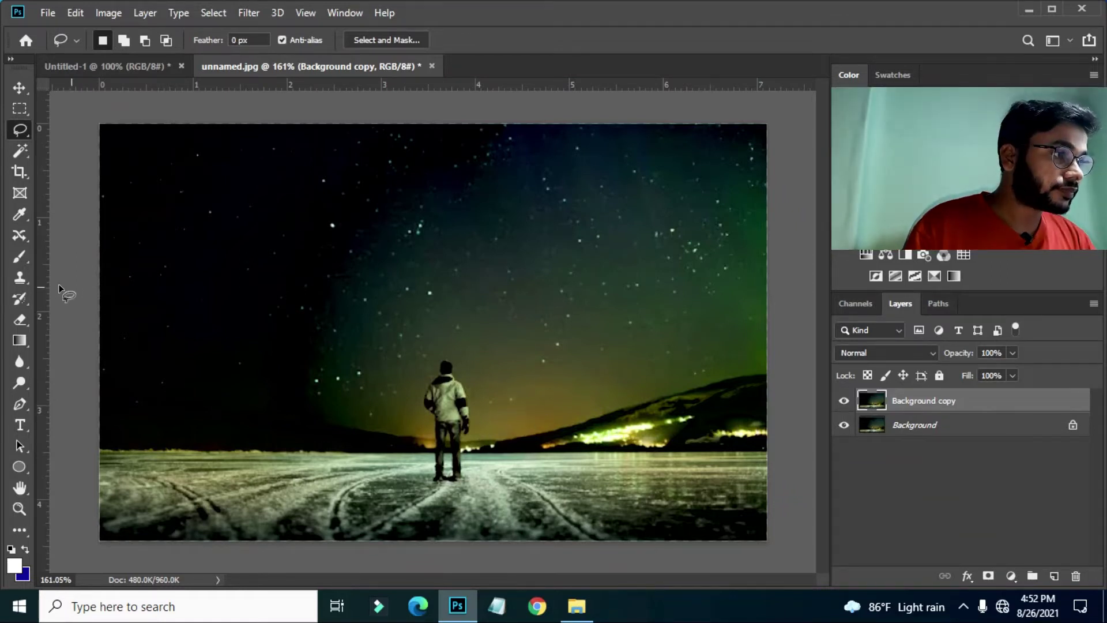
left_click(23, 235)
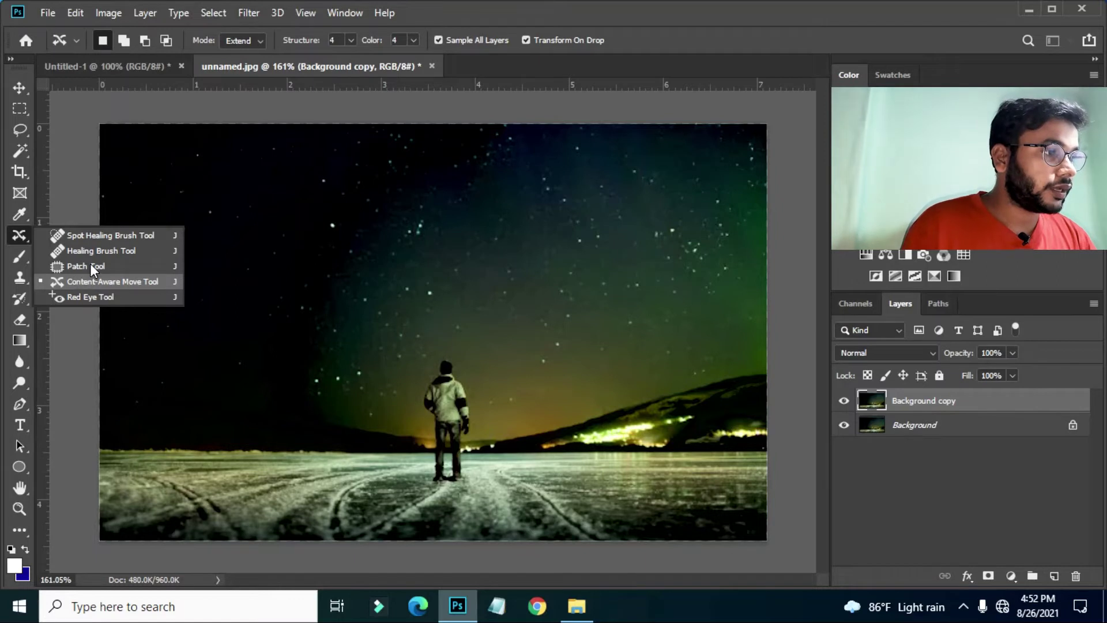
left_click(98, 281)
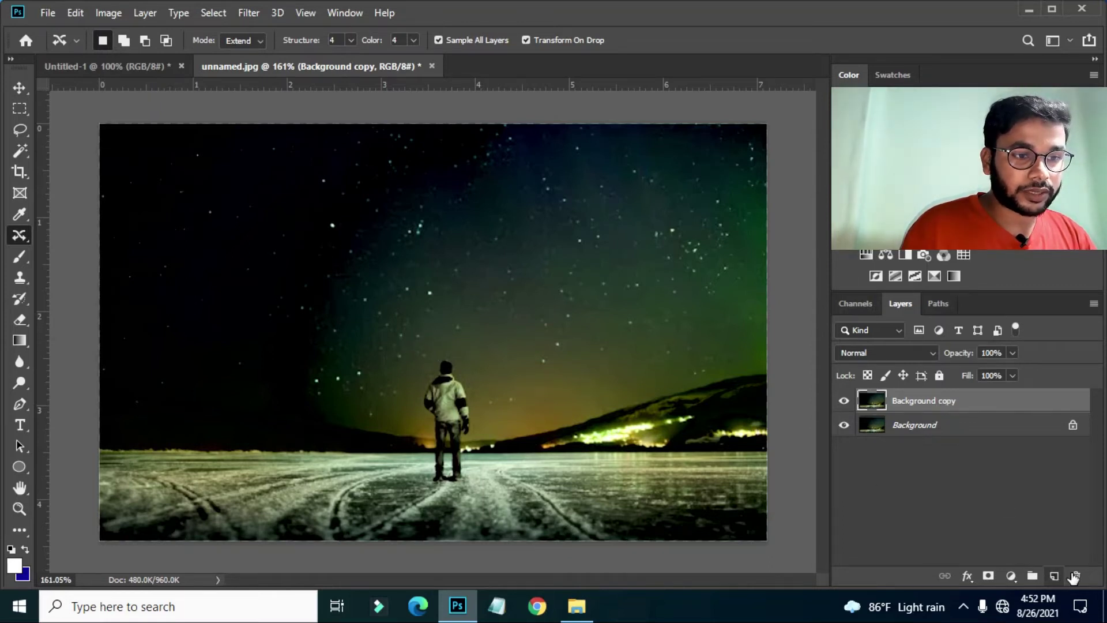
Step: Add an empty layer above Background copy and hide the Background layer, keeping Sample All Layers enabled for the Content-Aware Move Tool
left_click(1054, 576)
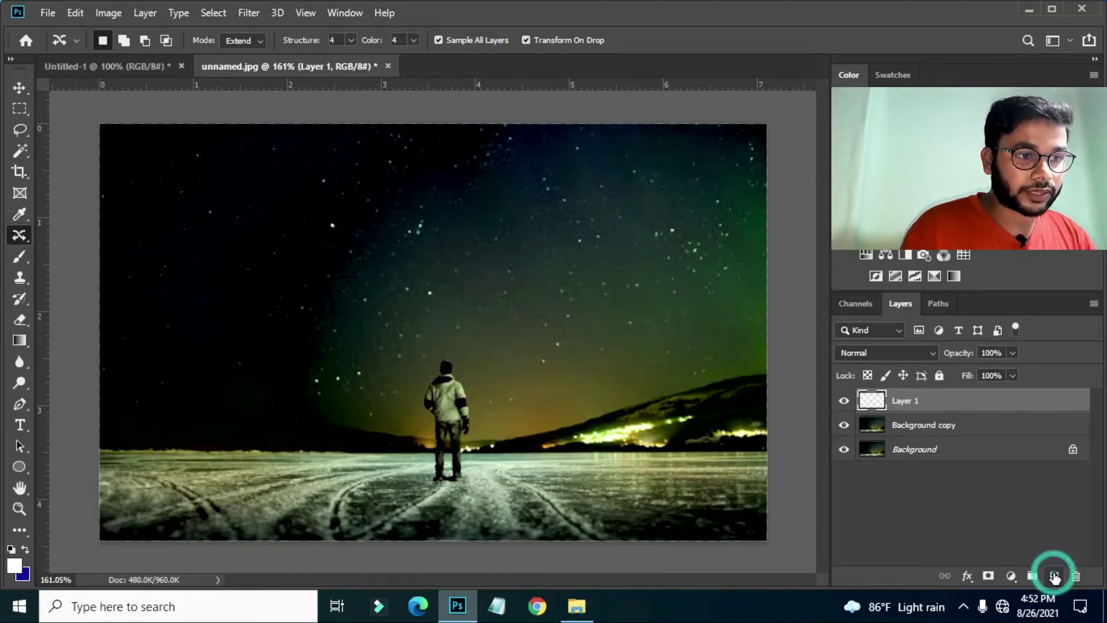
left_click(844, 450)
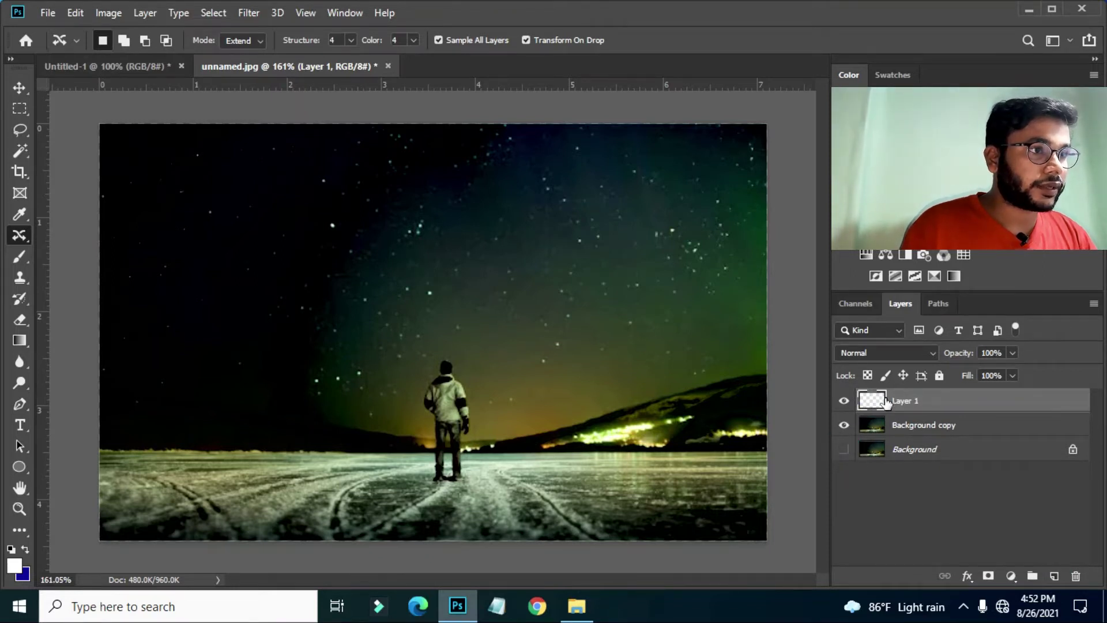
left_click(437, 40)
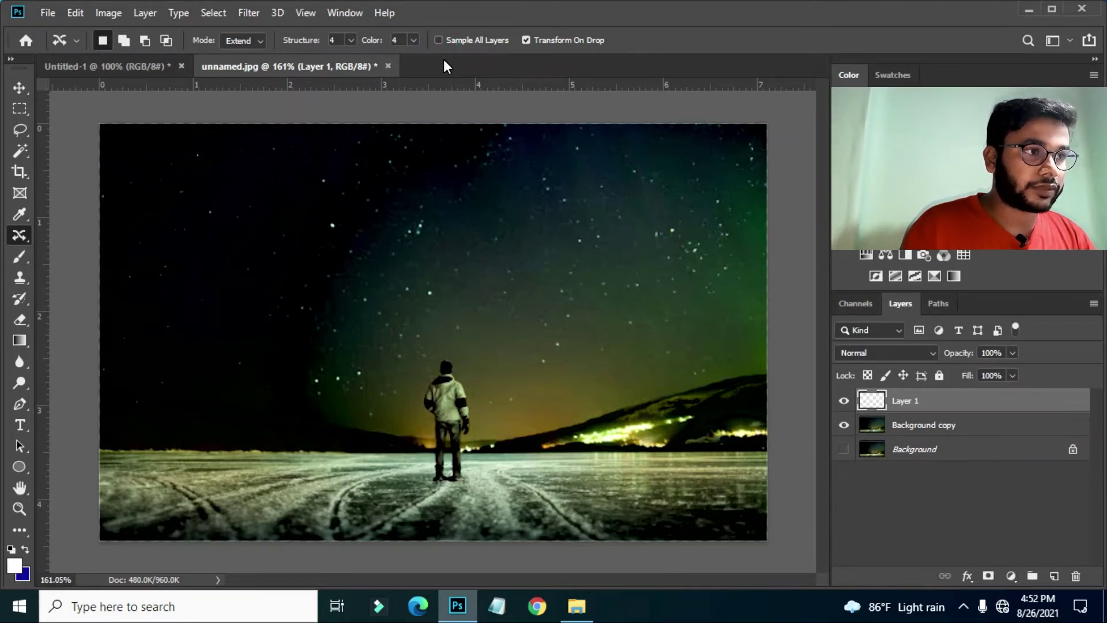
left_click(438, 40)
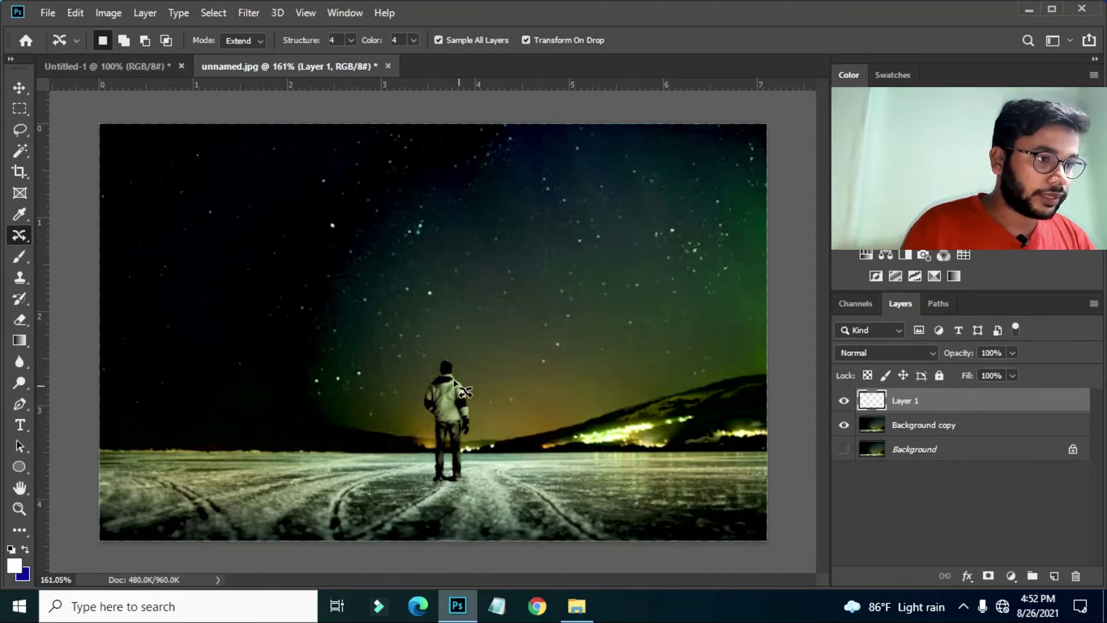
Step: Outline the man with the Content-Aware Move Tool in Extend mode and place a duplicate of him to his right on Layer 1
mouse_move(432, 358)
left_mouse_down()
mouse_move(422, 459)
mouse_move(432, 489)
mouse_move(451, 494)
mouse_move(484, 471)
mouse_move(493, 389)
mouse_move(474, 342)
mouse_move(436, 362)
left_mouse_up()
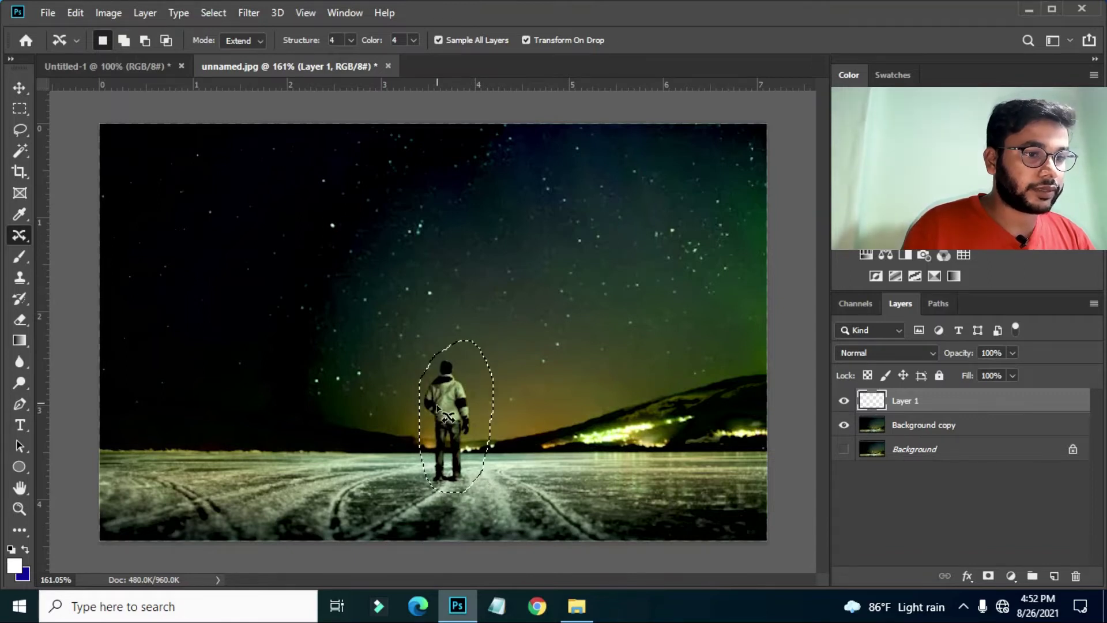
left_click_drag(449, 407, 547, 393)
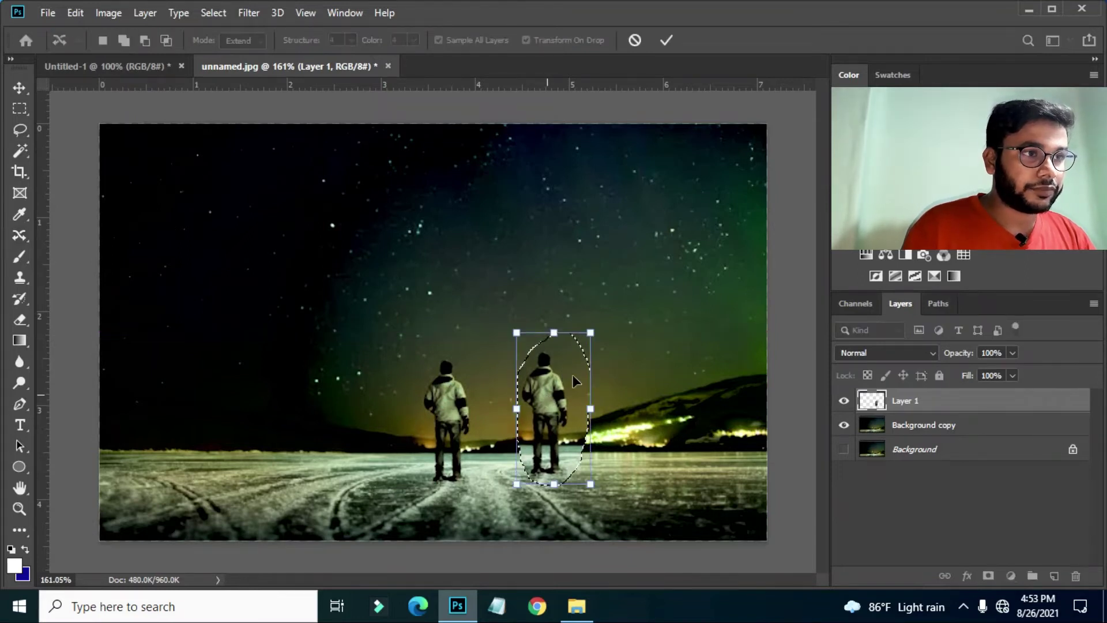
left_click(660, 38)
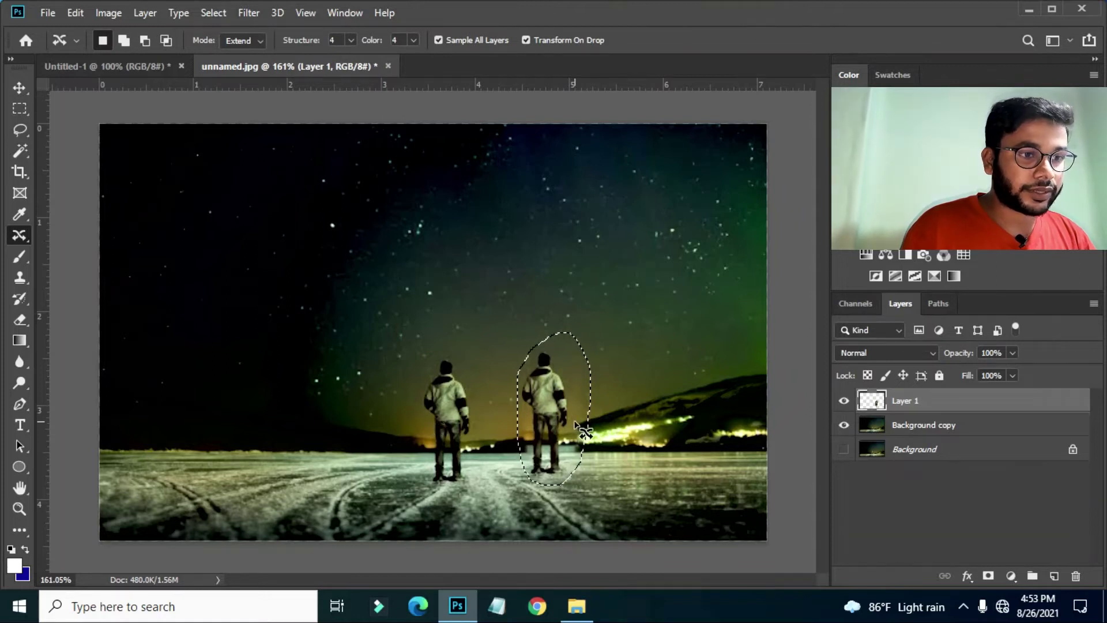
Step: Inspect the duplicated man on Layer 1 by hiding and reshowing Background copy, and clear the selection
left_click(846, 425)
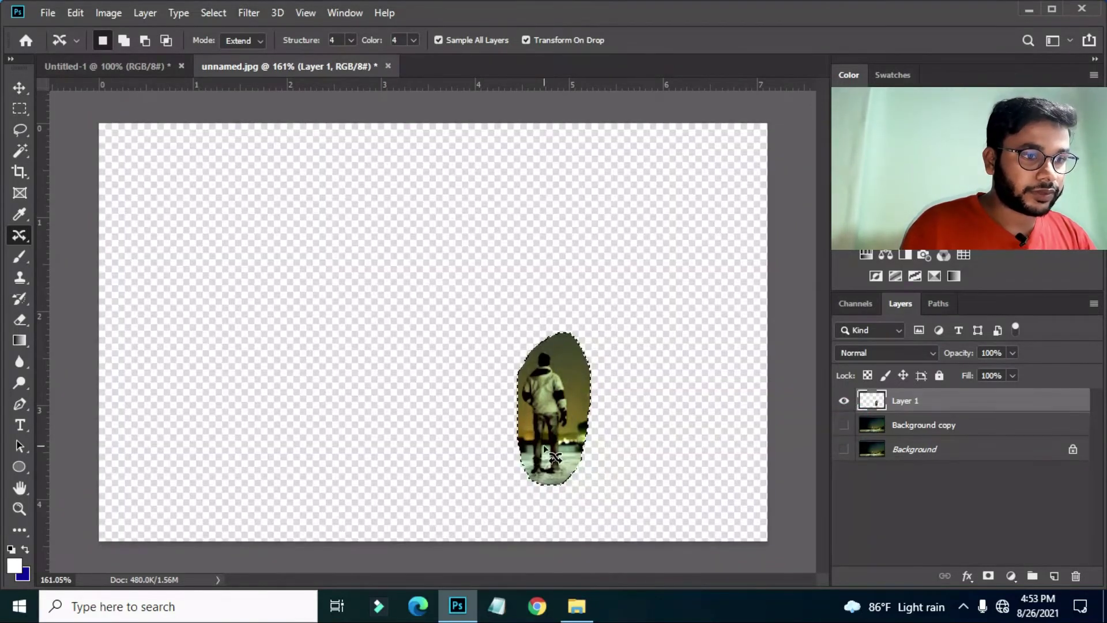
left_click(846, 425)
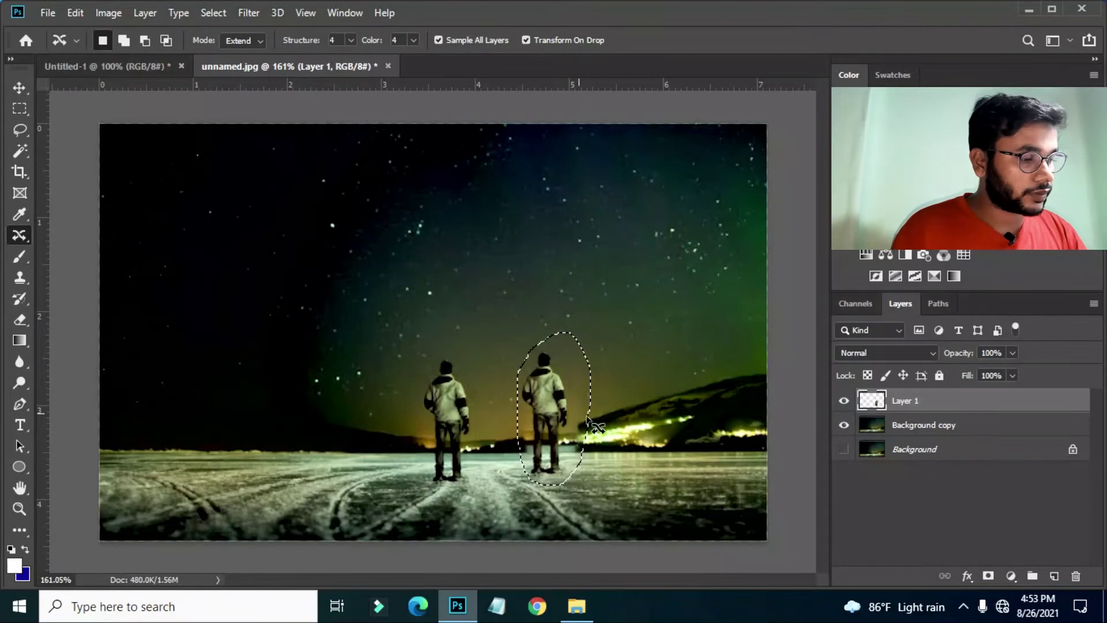
key("ctrl+d")
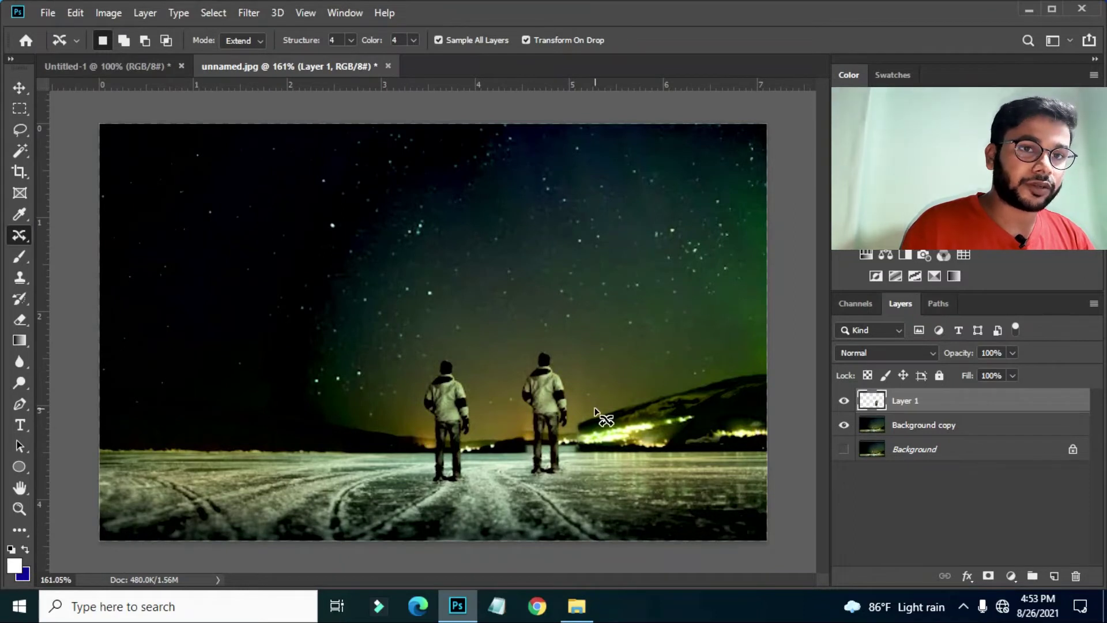
Step: Undo the deselection and the man's duplication, and set the Content-Aware Move Tool's mode to Move
key("ctrl+z")
key("ctrl+z")
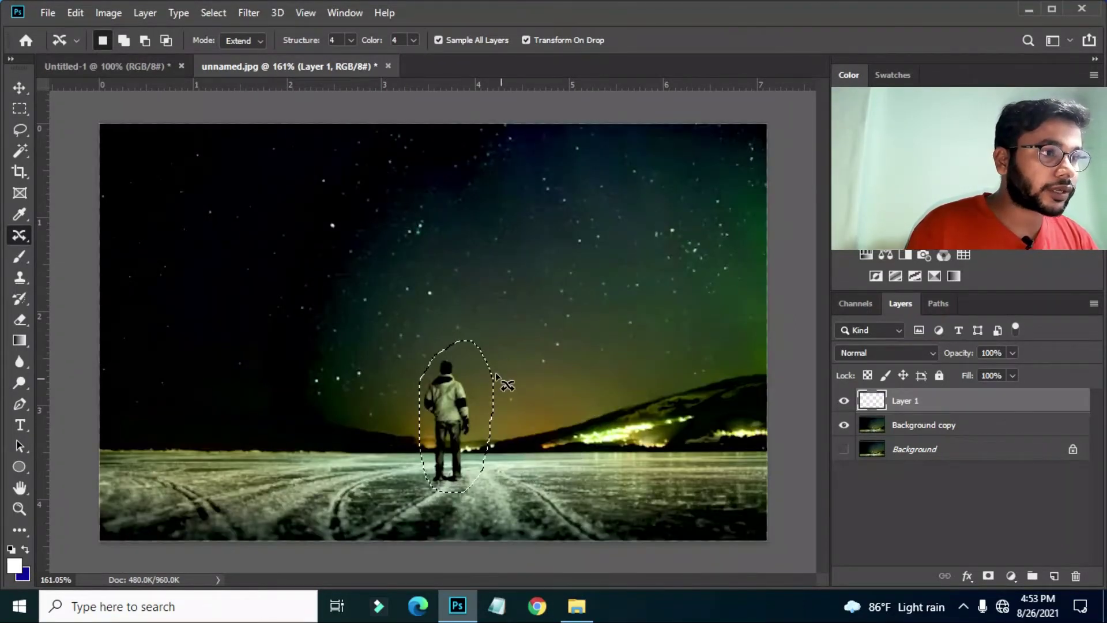
left_click(254, 40)
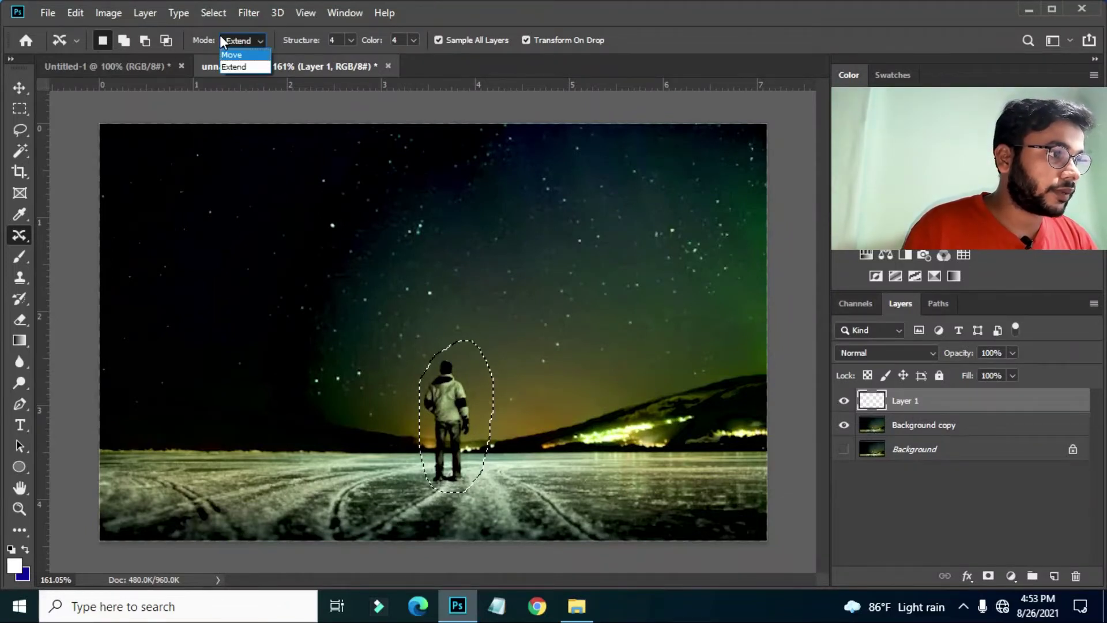
left_click(245, 57)
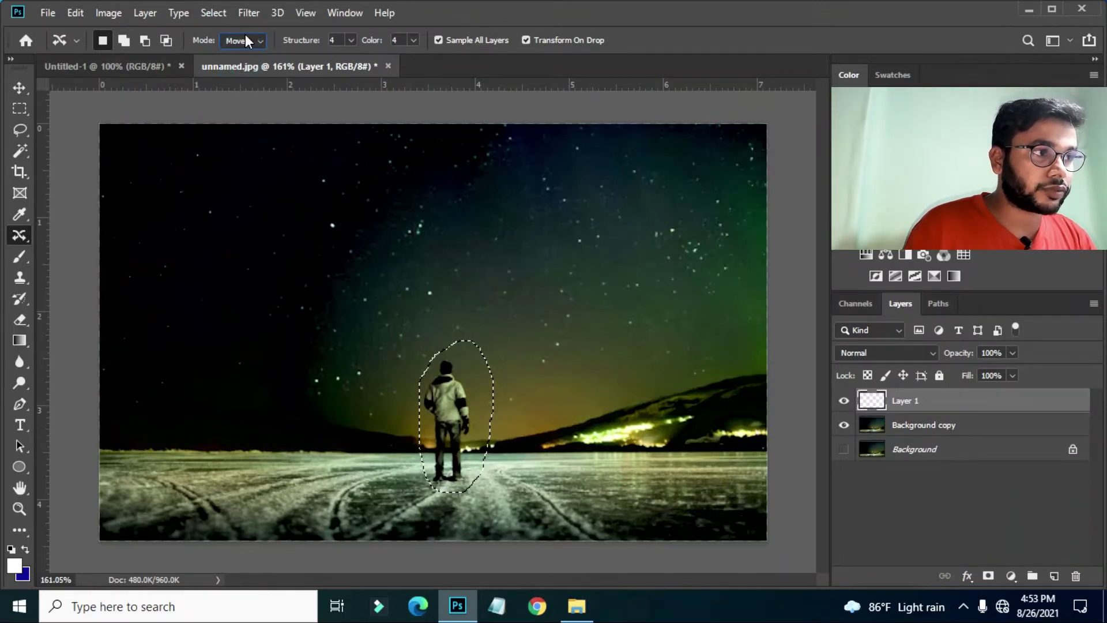
Step: Try moving the man to the right with the Content-Aware Move Tool in Move mode, and undo the move
left_click_drag(452, 411, 555, 404)
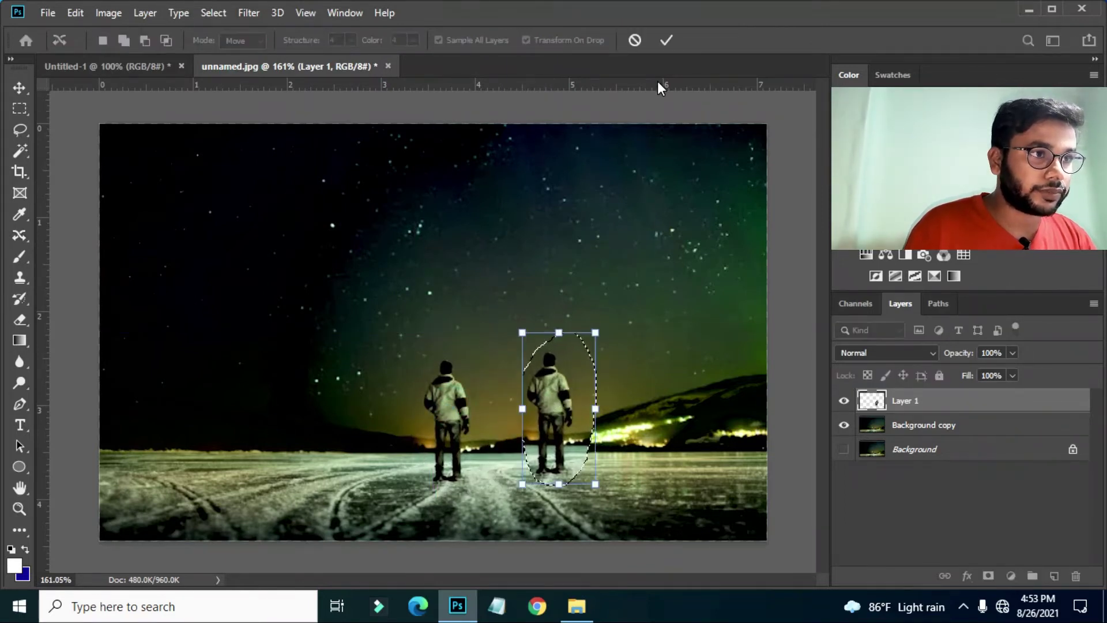
left_click(667, 40)
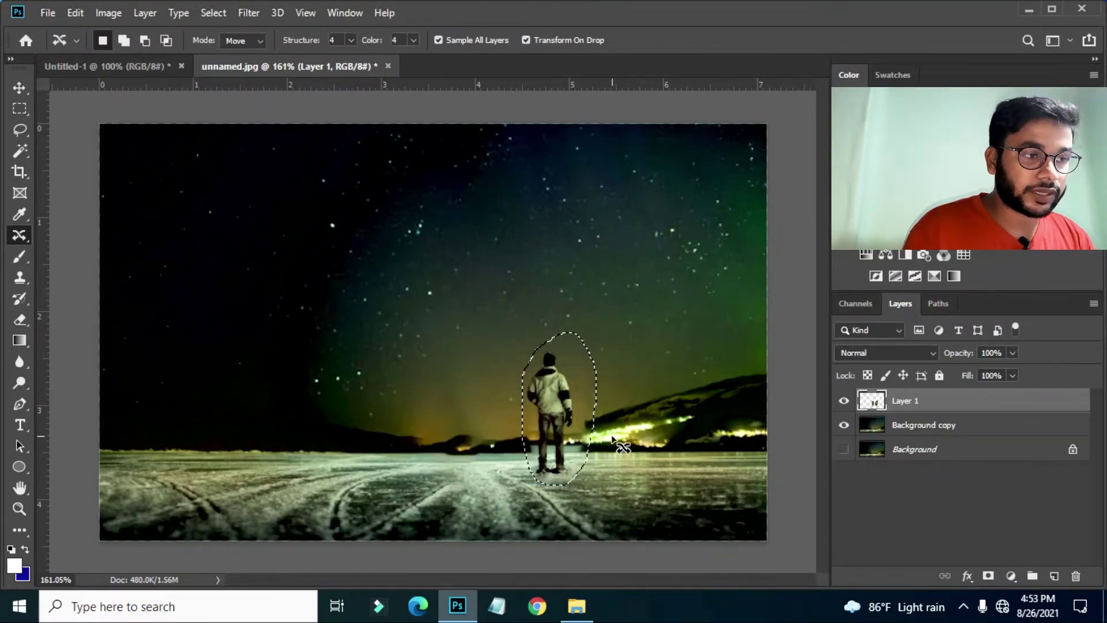
key("ctrl+z")
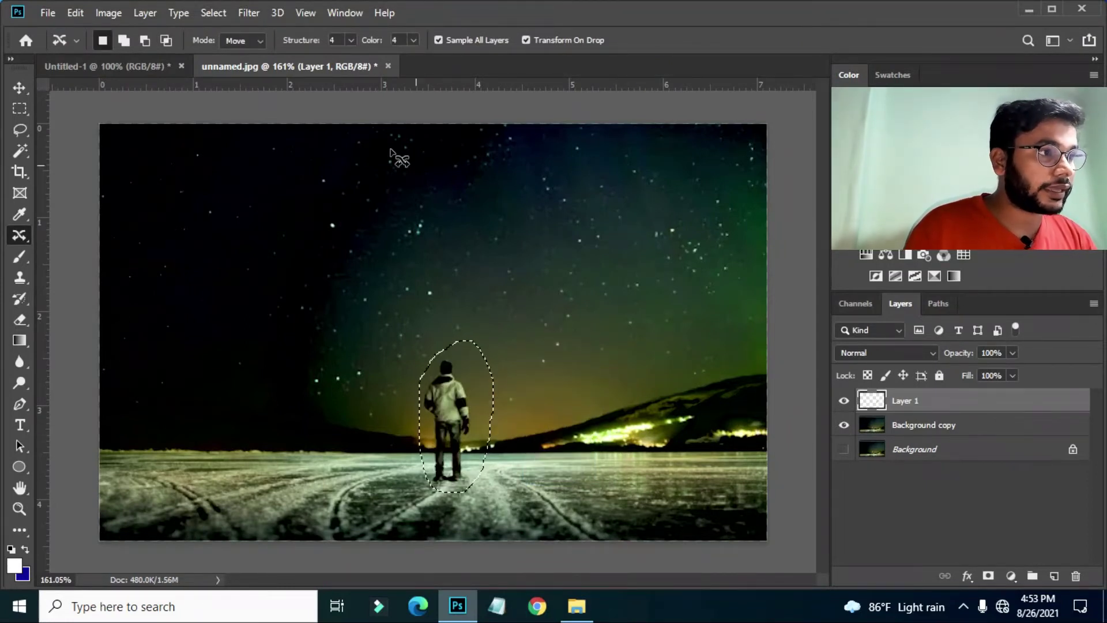
Step: Duplicate the man to his right using Extend mode, clear the selection, and undo both the deselection and the duplication
left_click(257, 41)
left_click(245, 66)
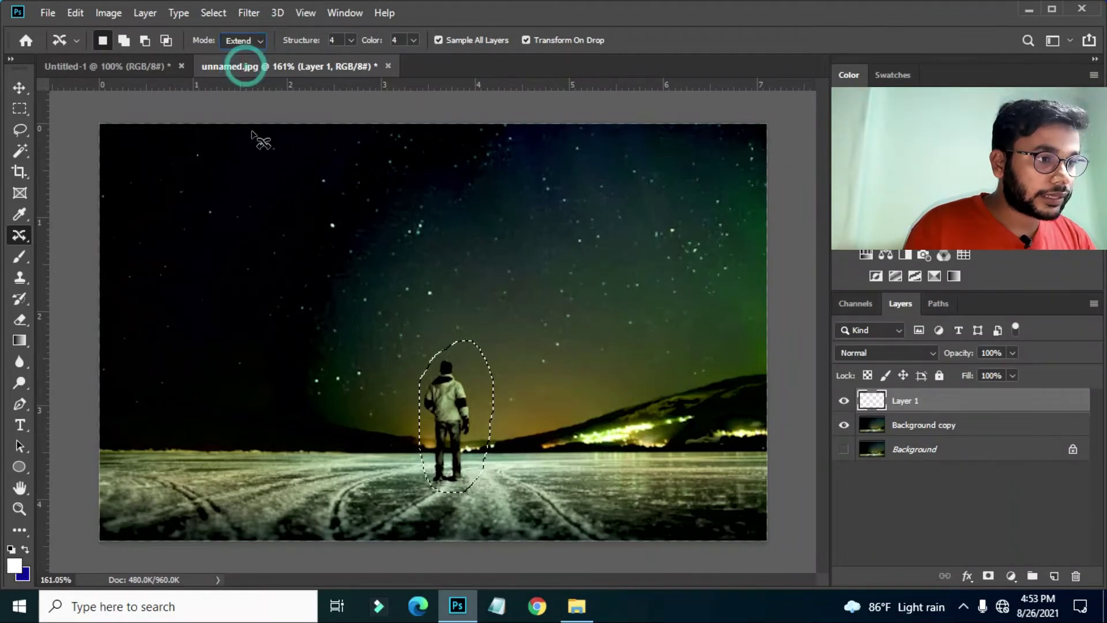
left_click_drag(447, 413, 549, 406)
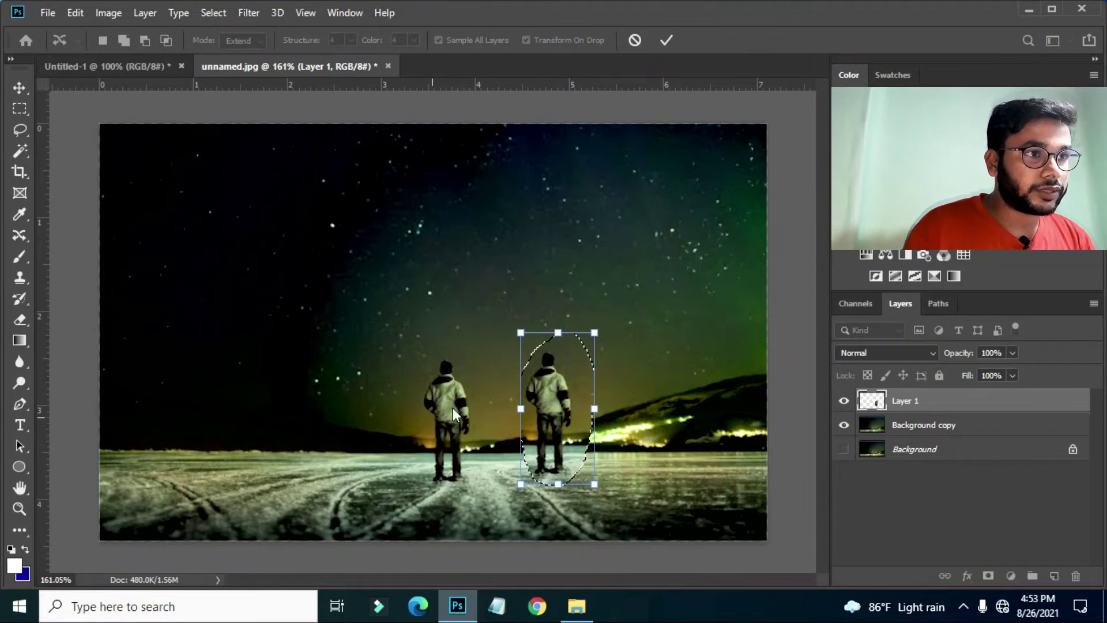
left_click(667, 40)
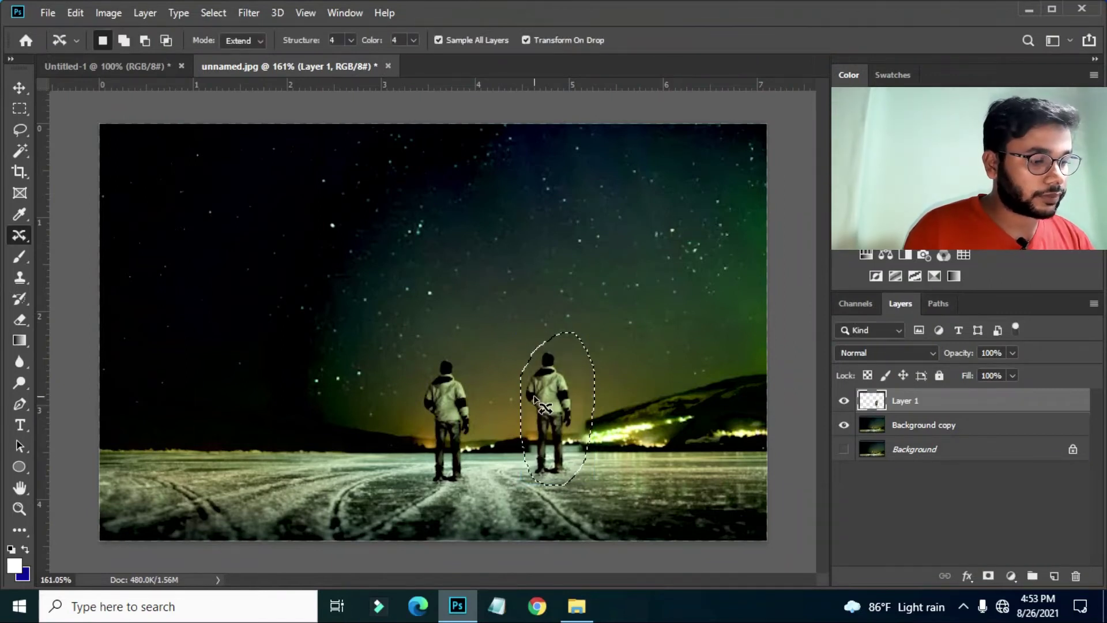
key("ctrl+d")
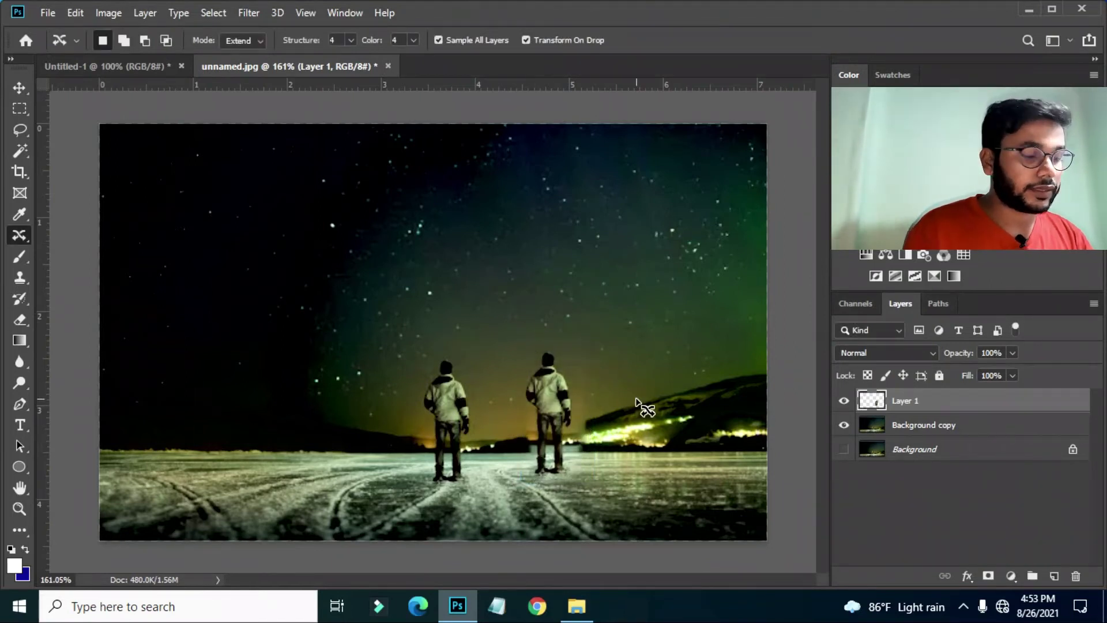
key("ctrl+z")
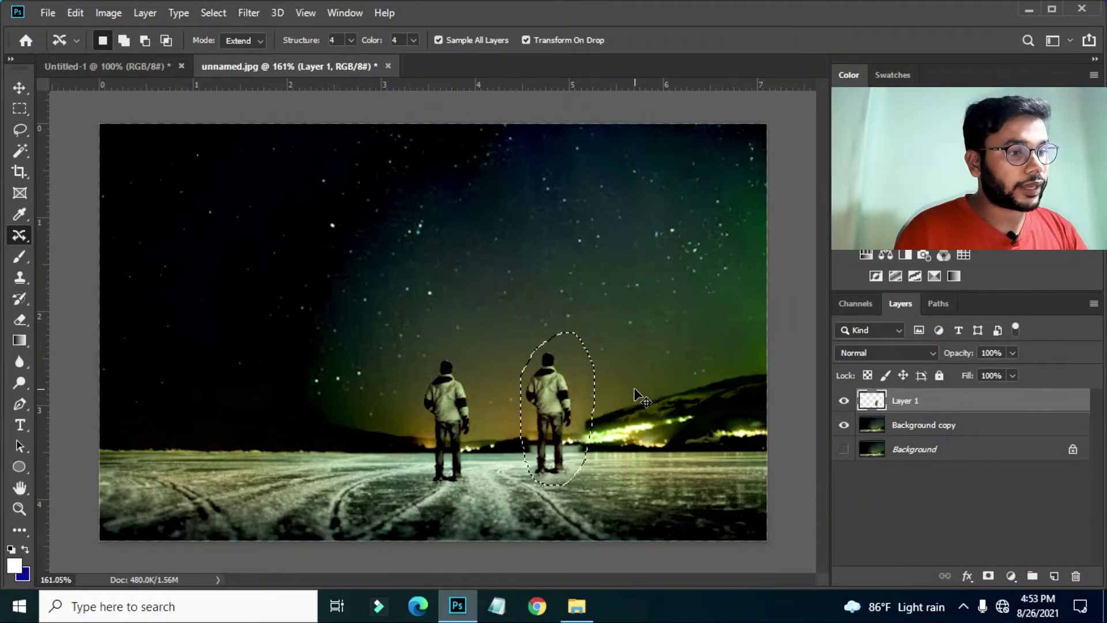
key("ctrl+z")
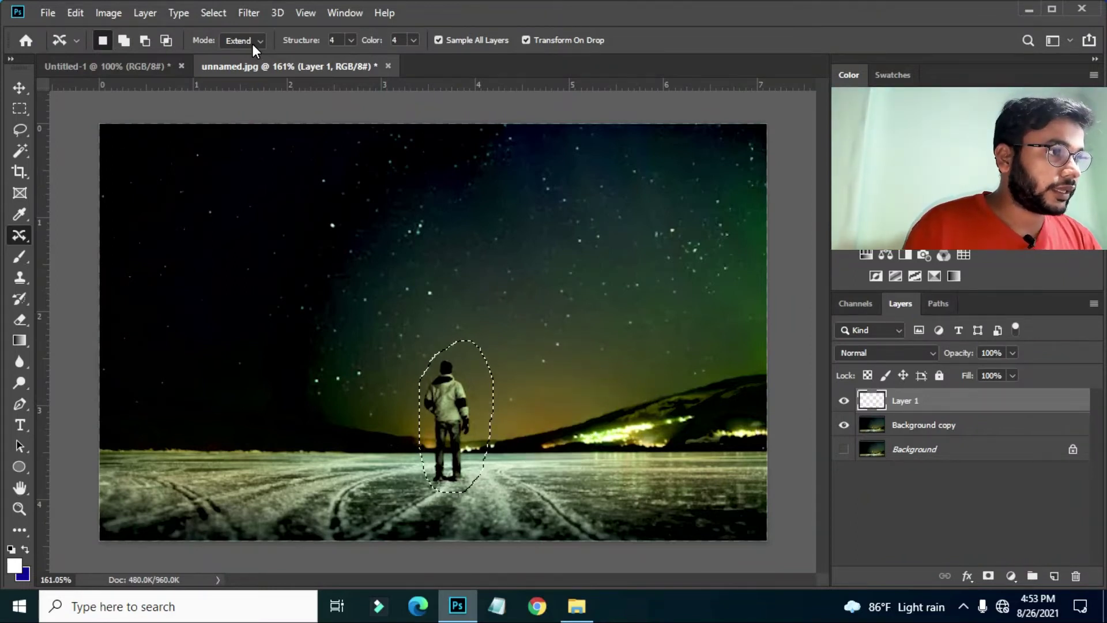
Step: Turn off Transform On Drop, try moving the man to the right in Move mode, and undo the move
left_click(249, 40)
left_click(241, 68)
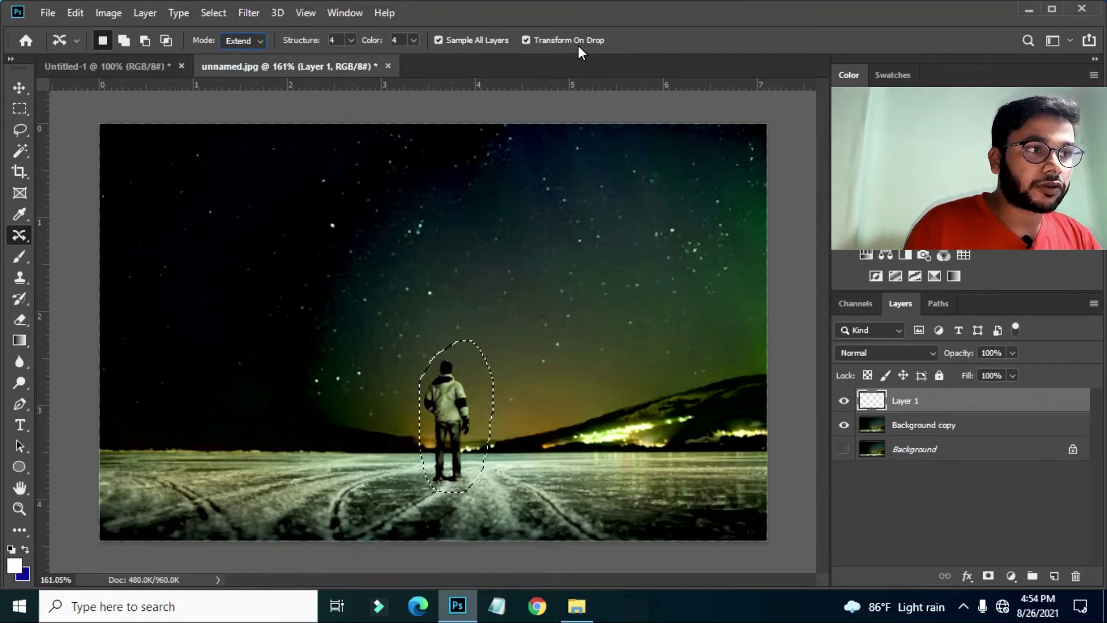
left_click(526, 39)
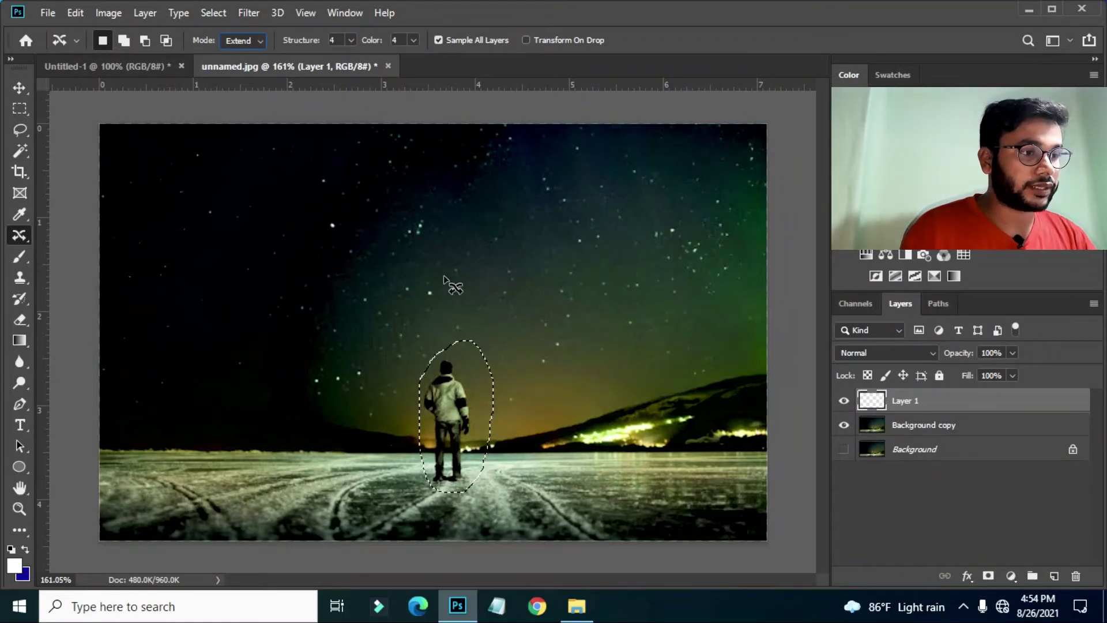
left_click(244, 53)
left_click_drag(462, 377, 548, 377)
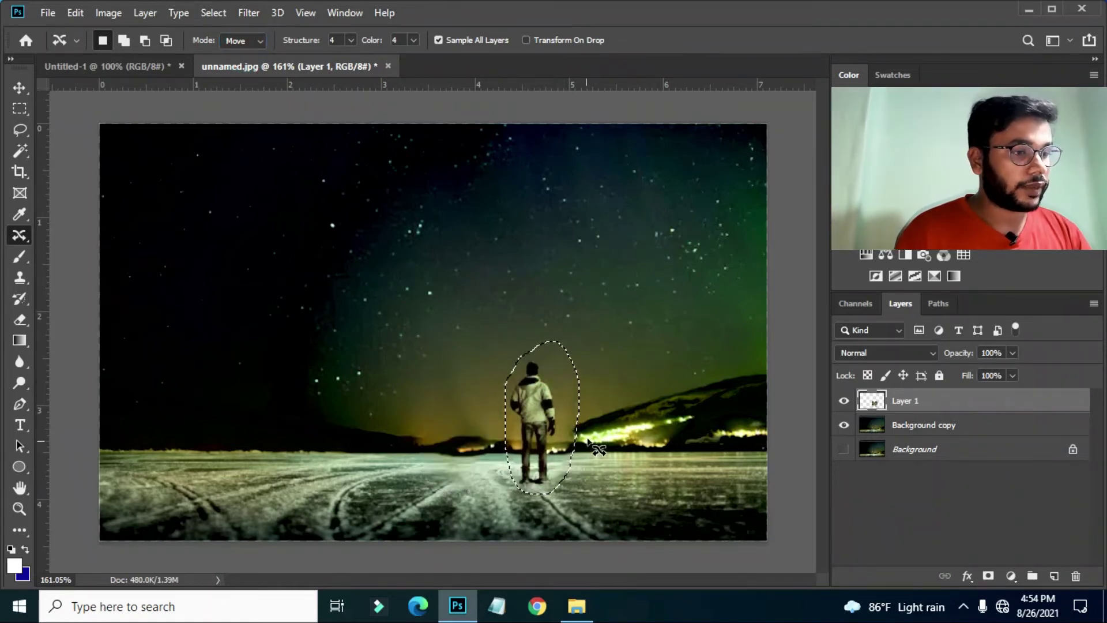
key("ctrl+z")
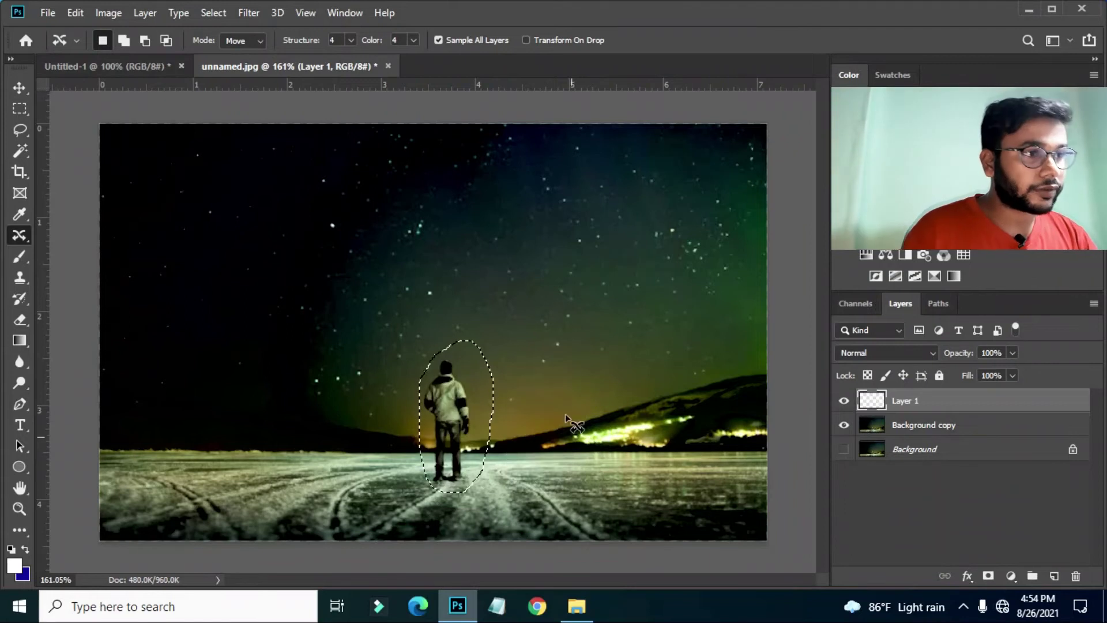
Step: Turn Transform On Drop back on and move the man slightly to the right, scaled down to about half his size
left_click(525, 40)
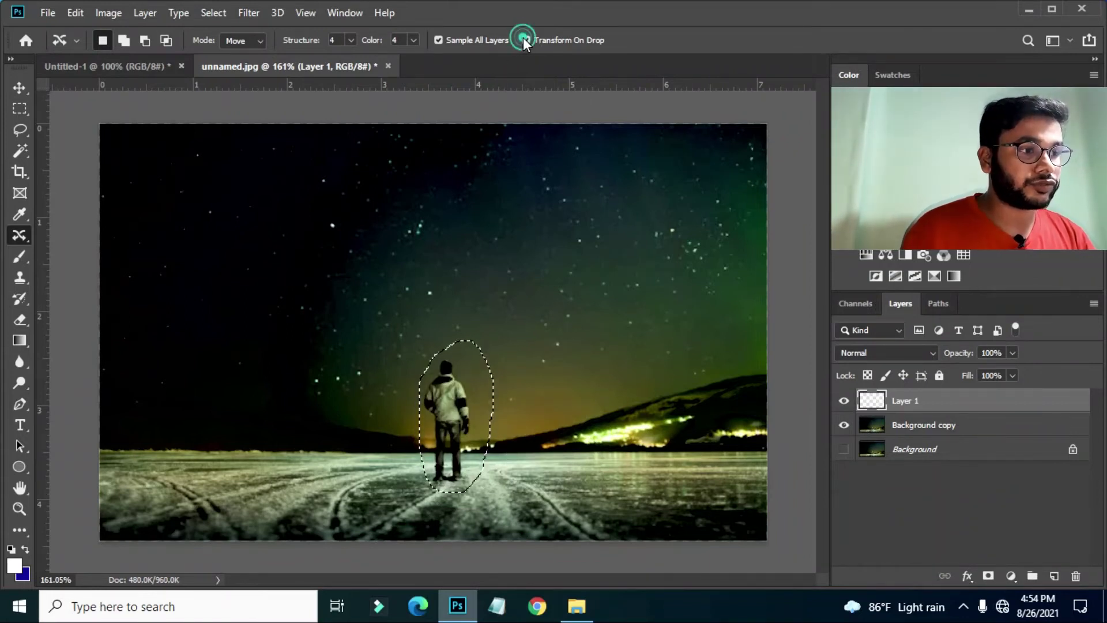
left_click_drag(471, 395, 582, 394)
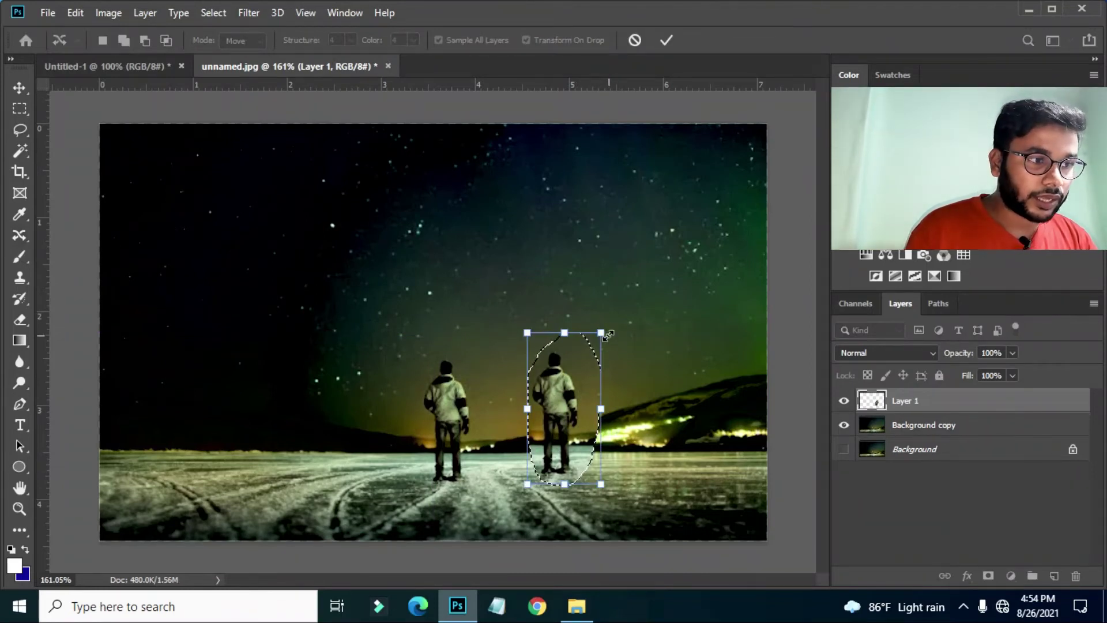
left_click_drag(602, 333, 581, 373)
left_click_drag(555, 431, 521, 422)
left_click_drag(545, 359, 536, 378)
left_click_drag(513, 439, 516, 443)
left_click_drag(538, 382, 531, 403)
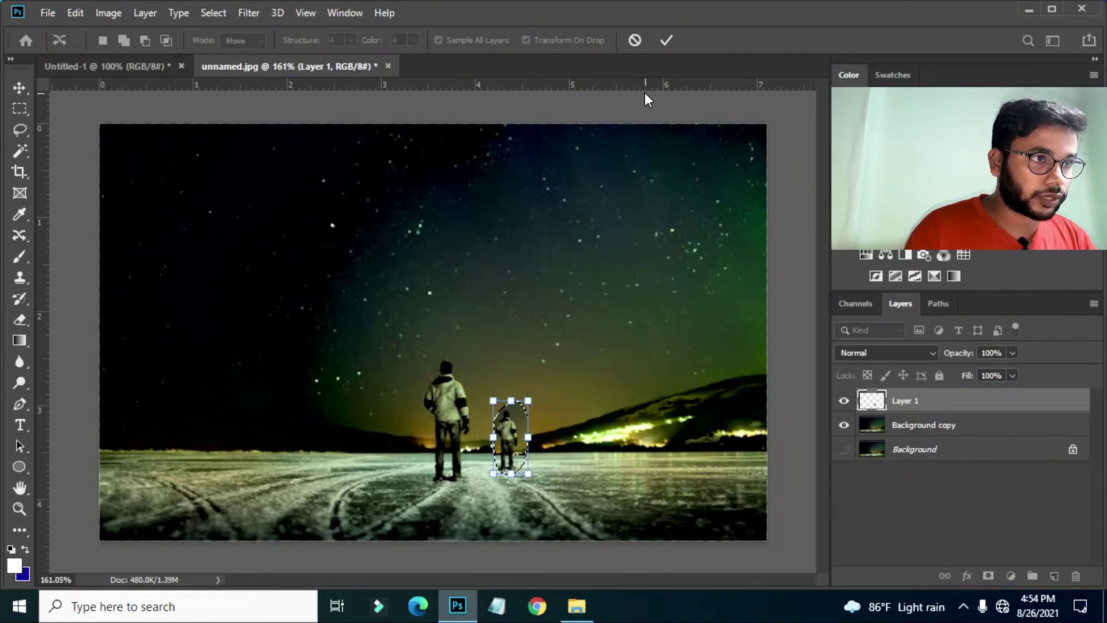
left_click(667, 39)
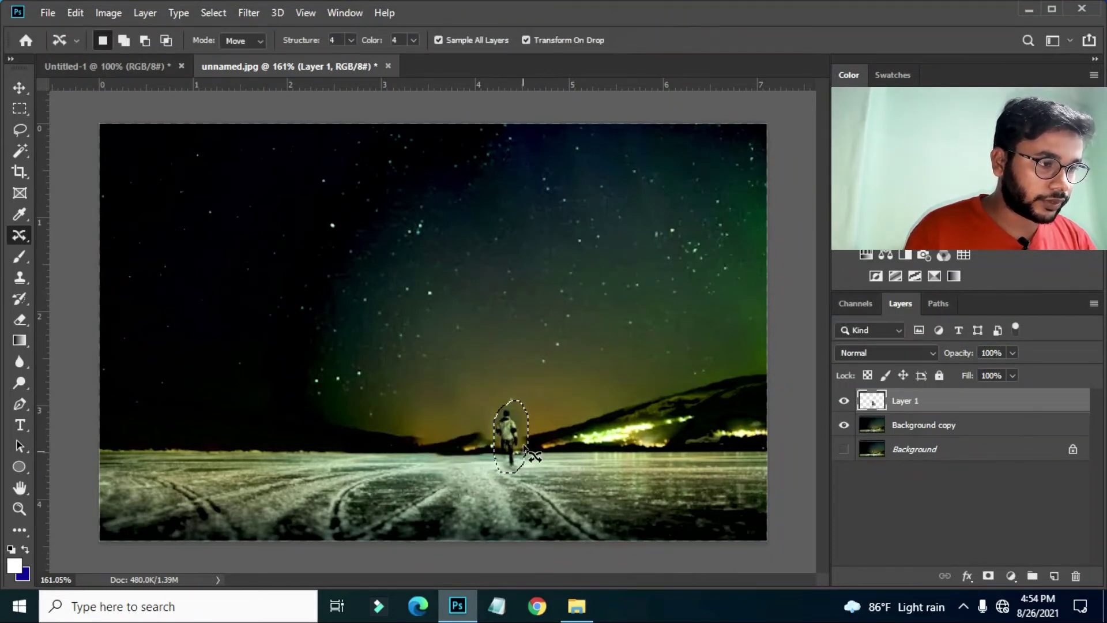
Step: Clear and restore the selection around the small man, and undo his scaled-down move
key("ctrl+d")
key("ctrl+shift+d")
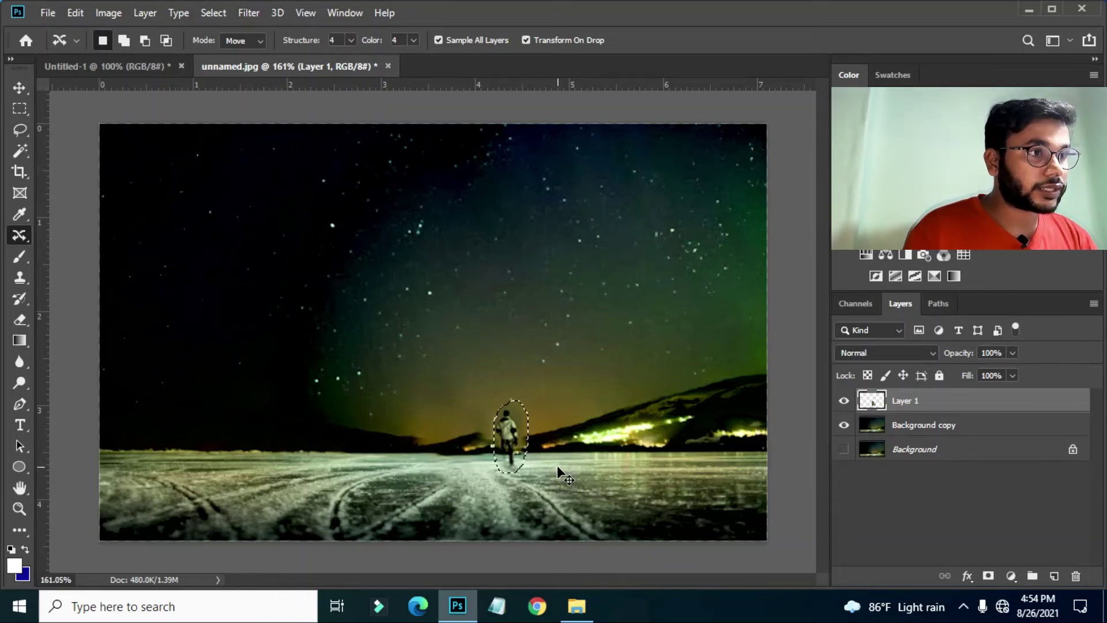
key("ctrl+z")
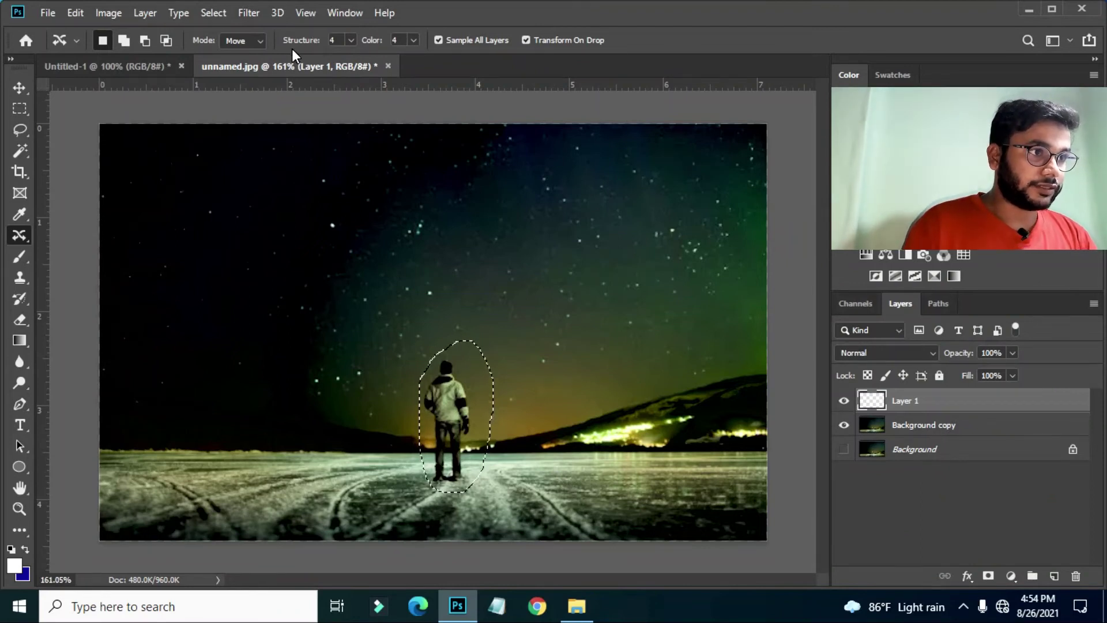
Step: Move the man slightly to the right at full size, test a Structure value of 7 on the result, and return it to 4
left_click_drag(464, 409, 529, 394)
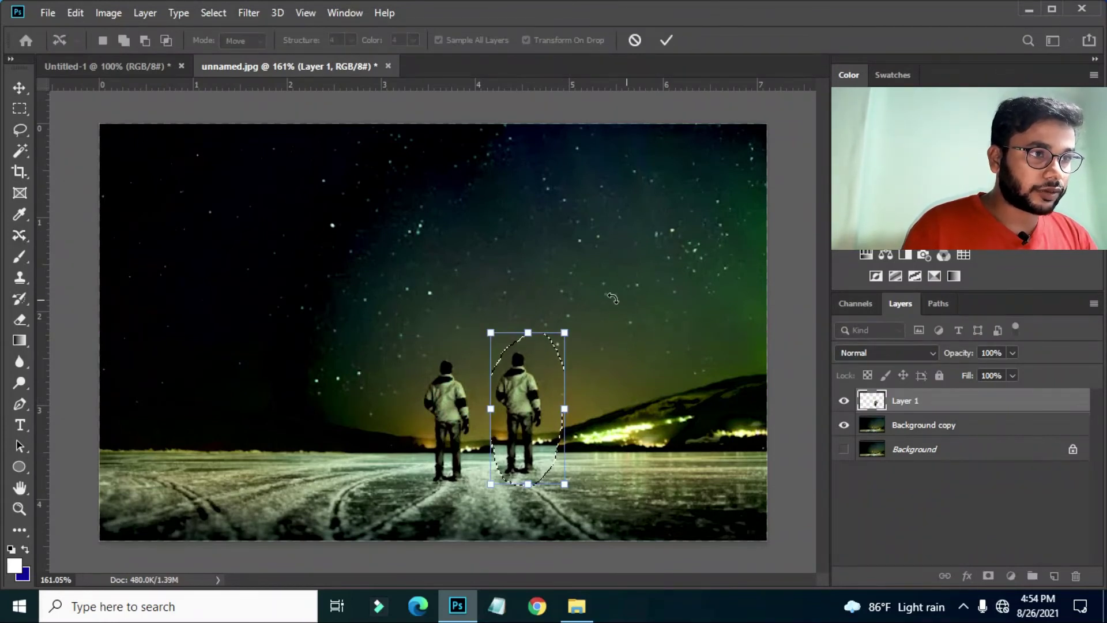
left_click(667, 40)
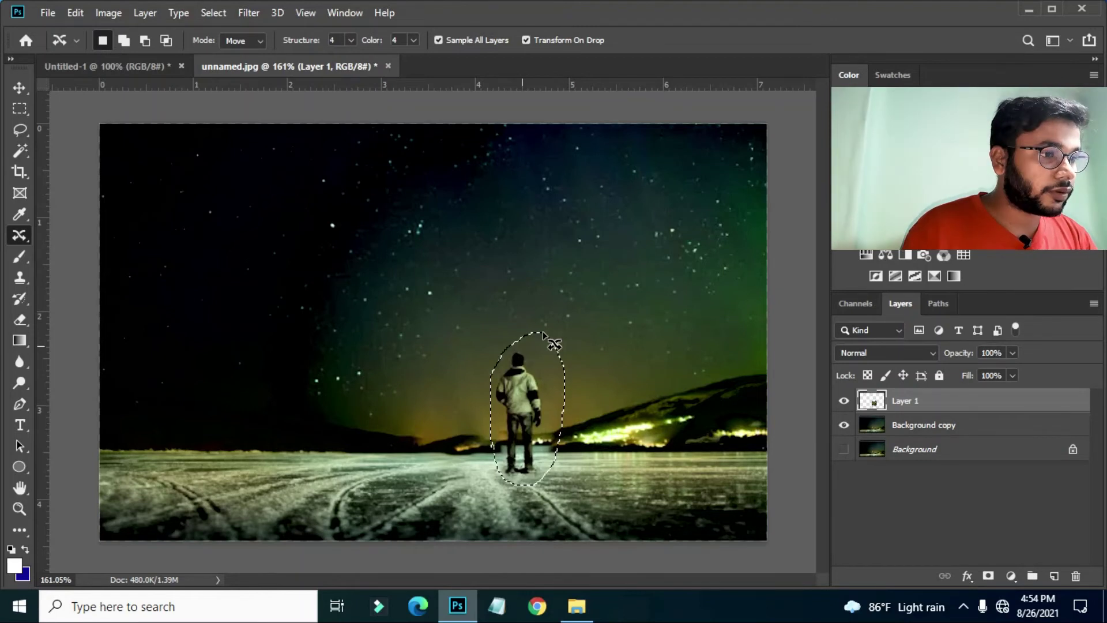
left_click(351, 38)
left_click_drag(351, 57, 416, 56)
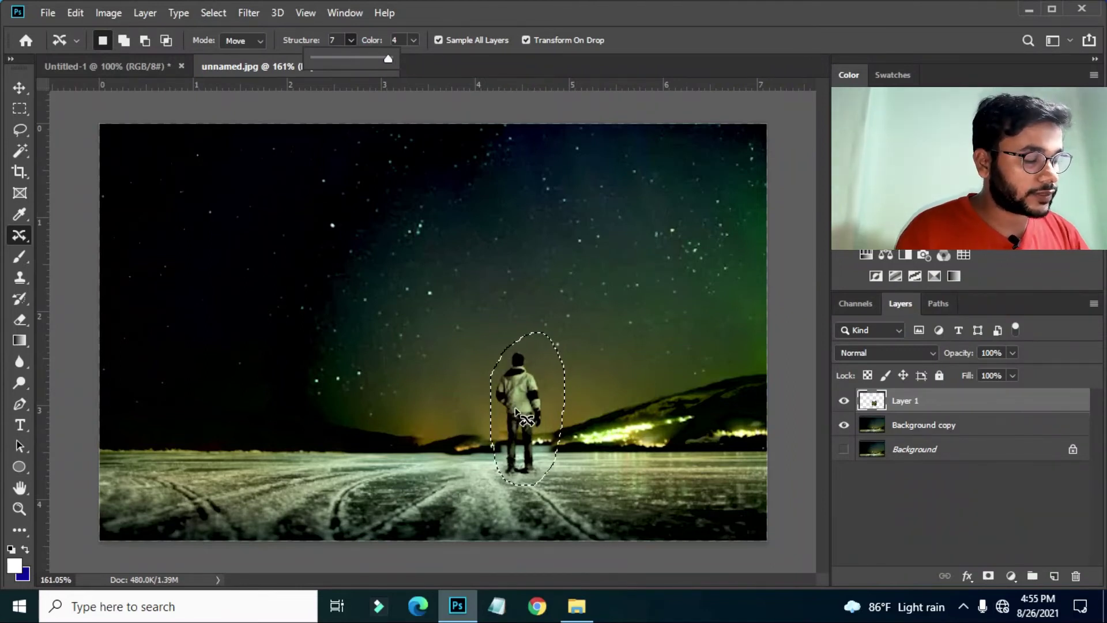
scroll(515, 411, "up", 2)
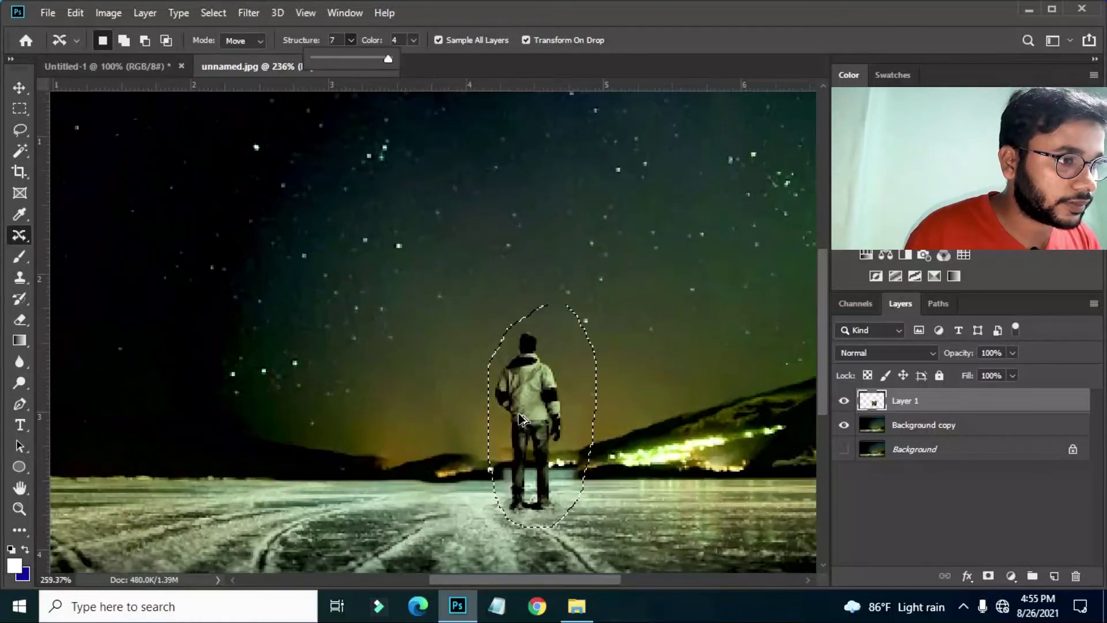
scroll(519, 416, "up", 2)
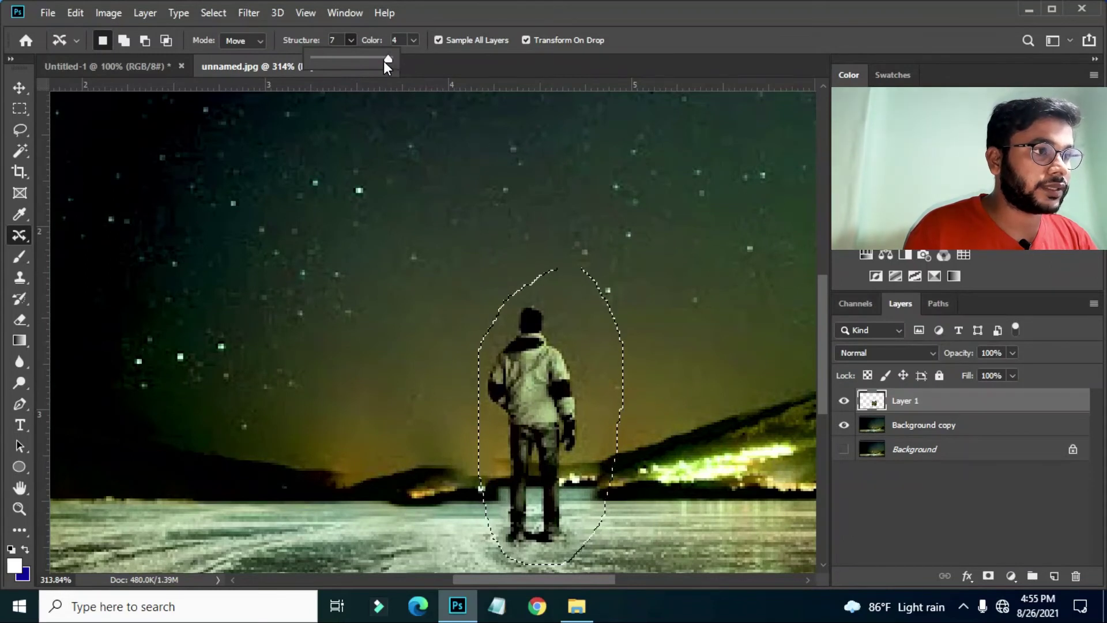
left_click_drag(388, 59, 357, 67)
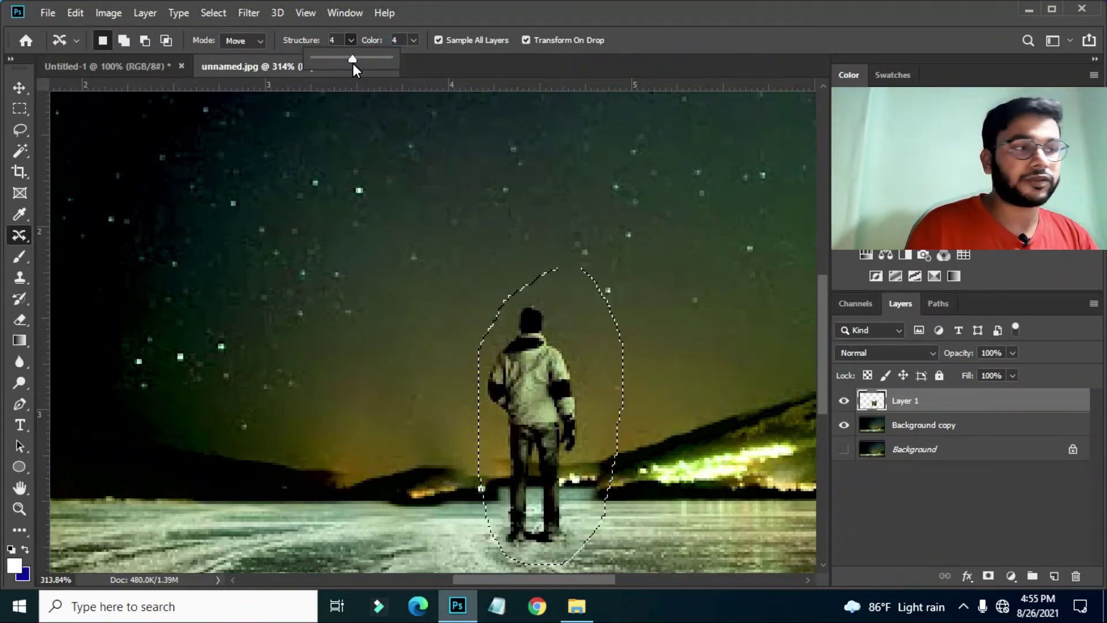
Step: Test Color values of 10 and 0 on the moved man's blending, and set Color to 6
left_click(412, 40)
left_click_drag(420, 59, 517, 86)
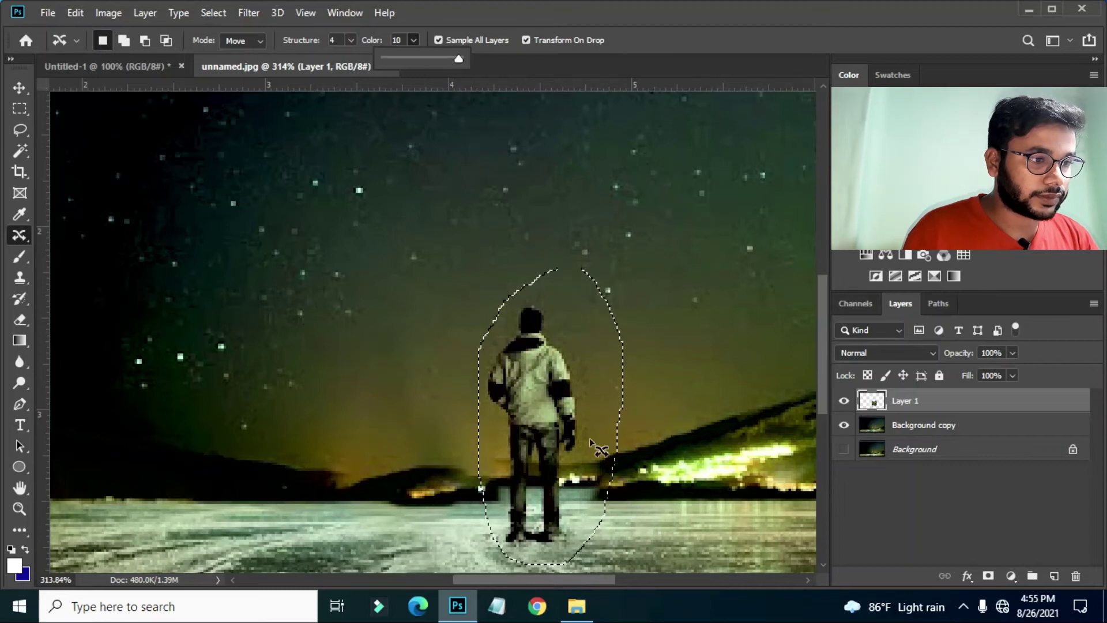
left_click_drag(461, 61, 371, 71)
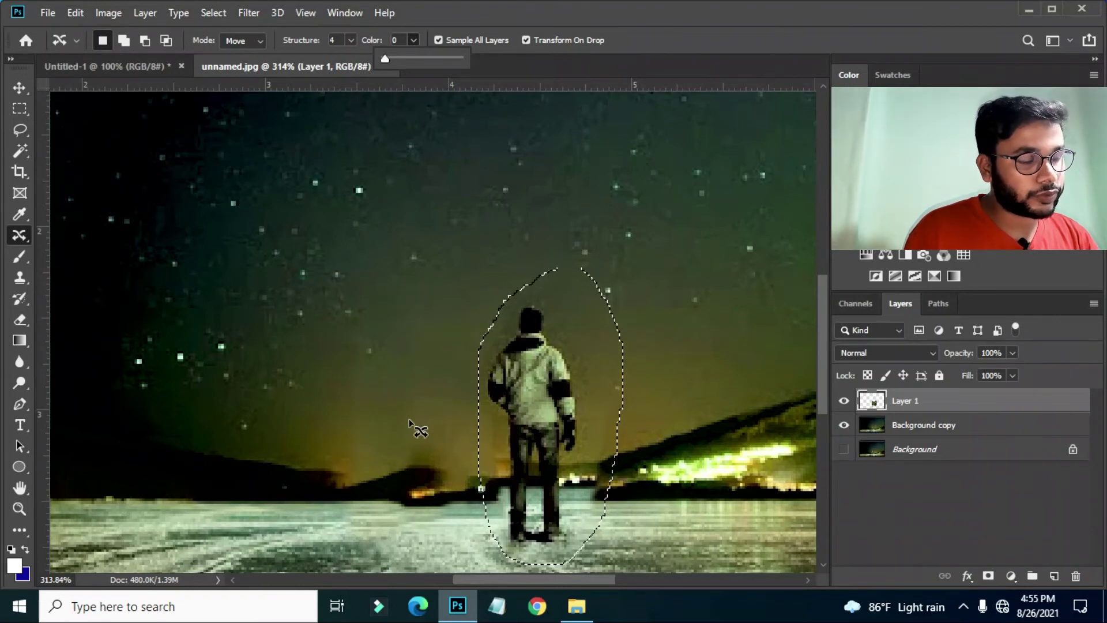
left_click_drag(387, 60, 530, 71)
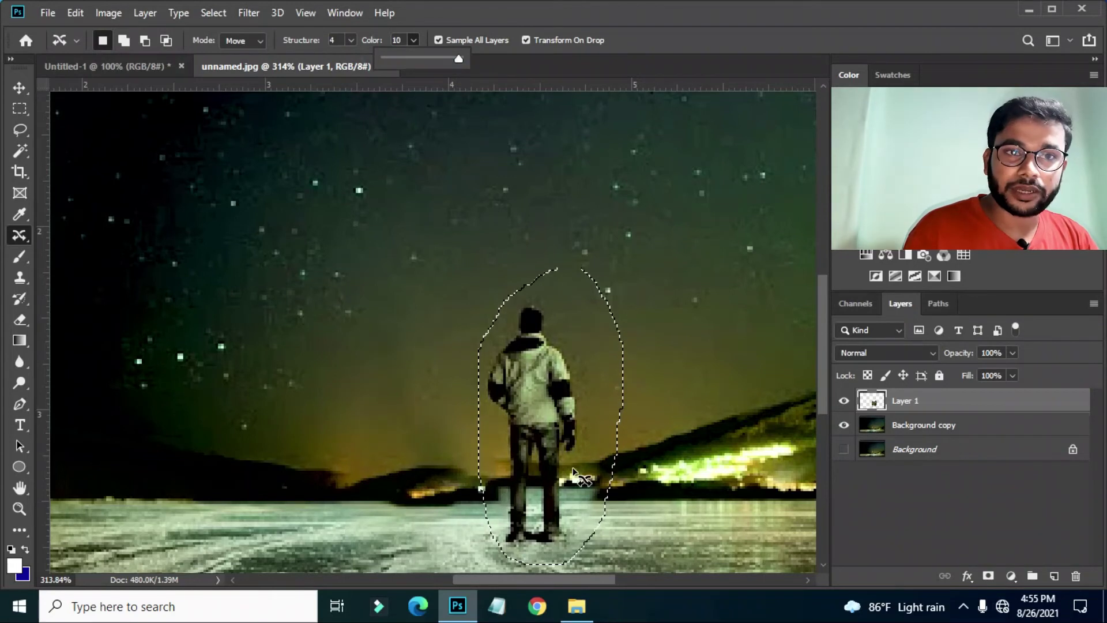
mouse_move(452, 58)
left_mouse_down()
mouse_move(461, 57)
mouse_move(445, 61)
left_mouse_up()
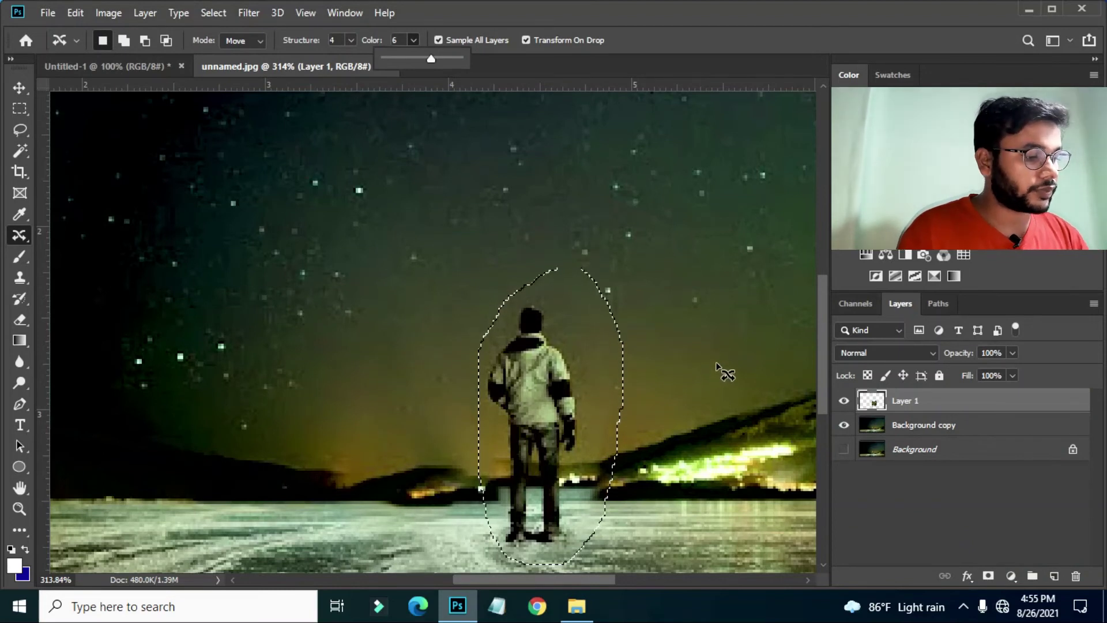
Step: Discard the man's move and the selection, delete Layer 1, and show the Background layer
scroll(376, 432, "down", 3)
scroll(375, 431, "down", 3)
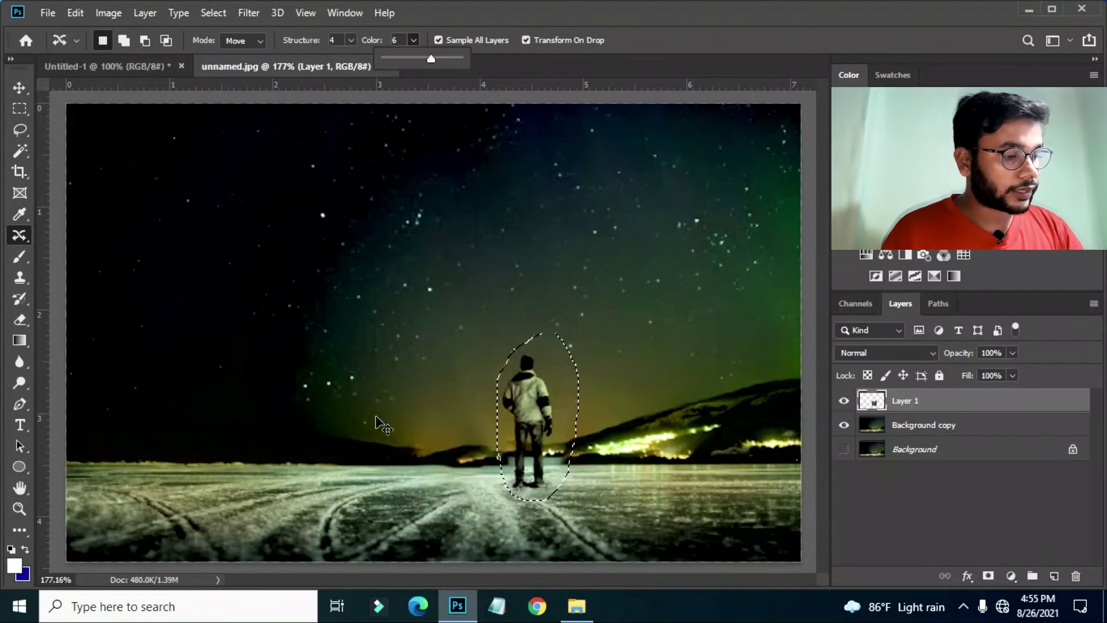
key("Return")
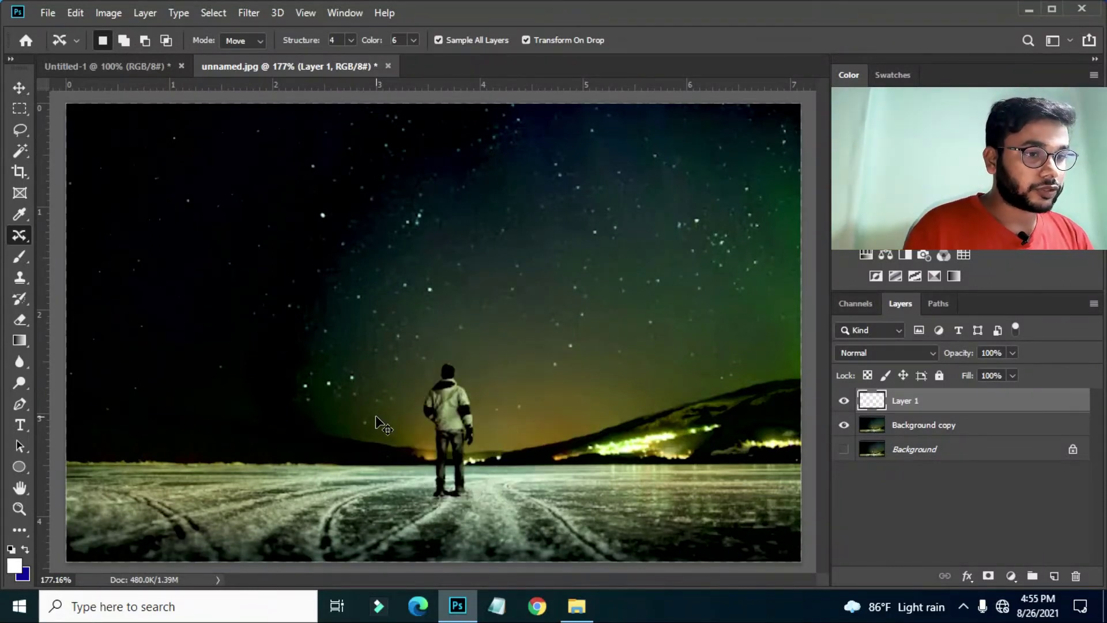
key("Delete")
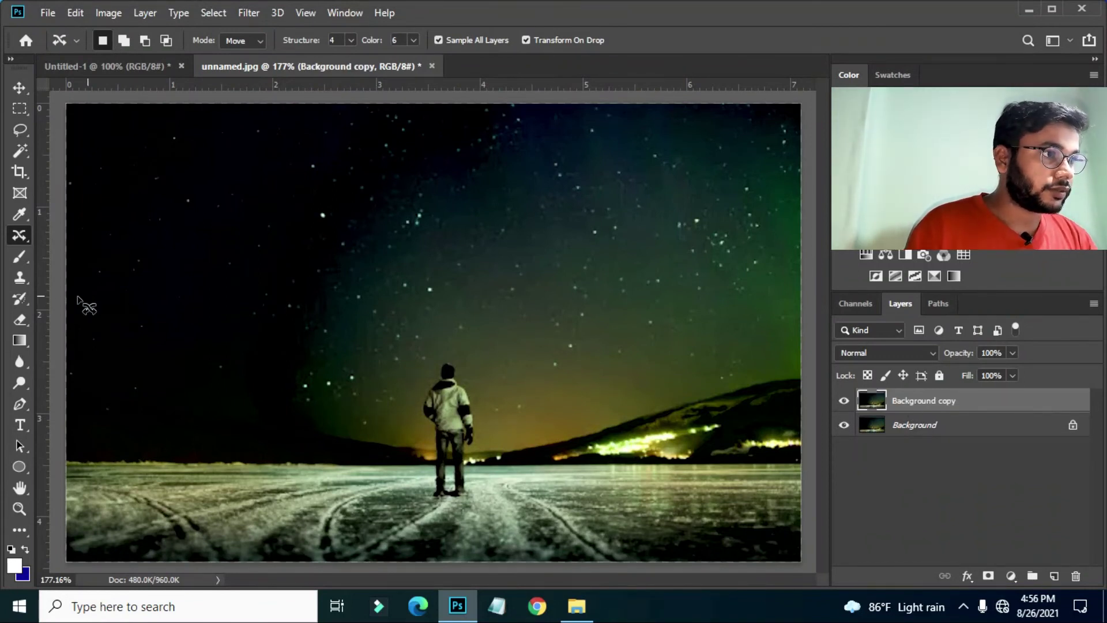
Step: Draw a loose freehand selection around the man on Background copy with the Lasso Tool
left_click(24, 126)
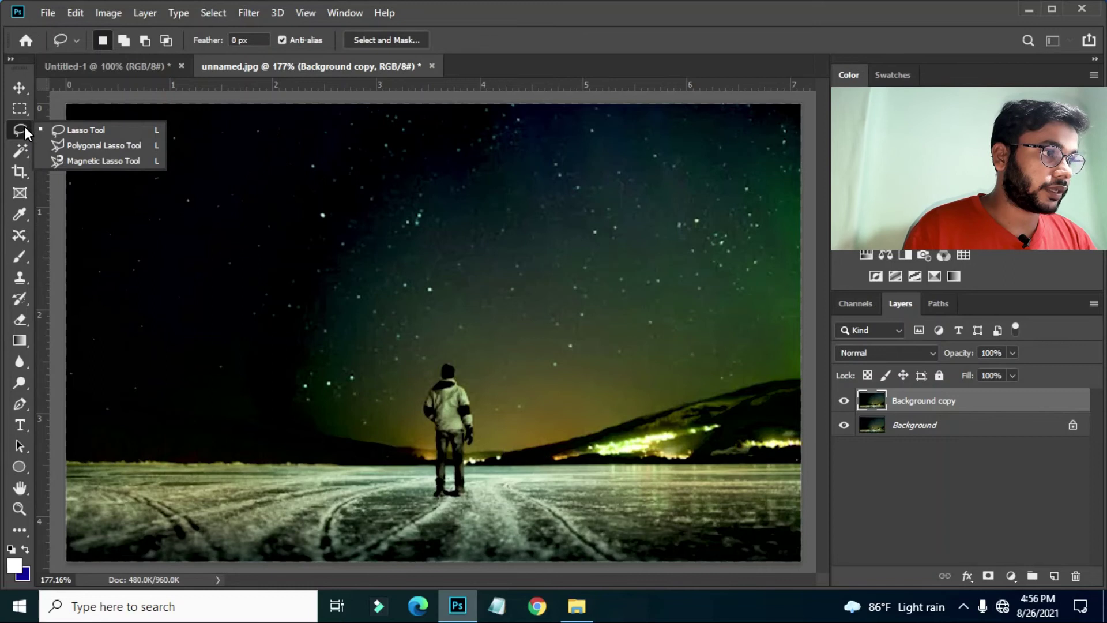
left_click(63, 127)
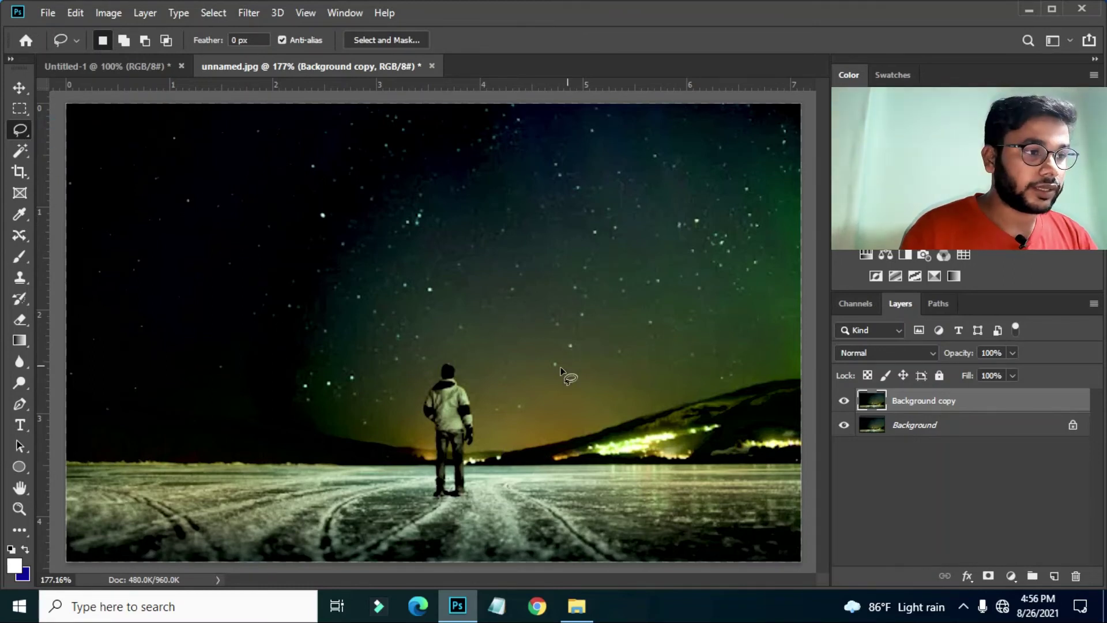
mouse_move(433, 357)
left_mouse_down()
mouse_move(427, 498)
mouse_move(472, 525)
mouse_move(524, 469)
mouse_move(500, 287)
mouse_move(425, 391)
left_mouse_up()
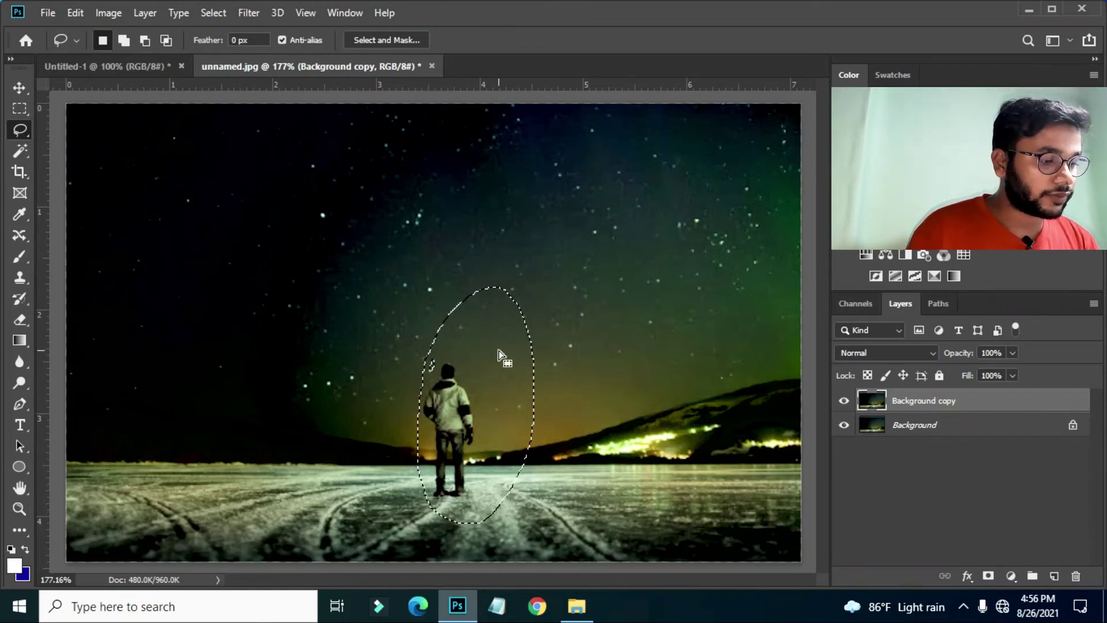
Step: Clear the loose selection around the man and activate the Quick Selection Tool
key("ctrl+d")
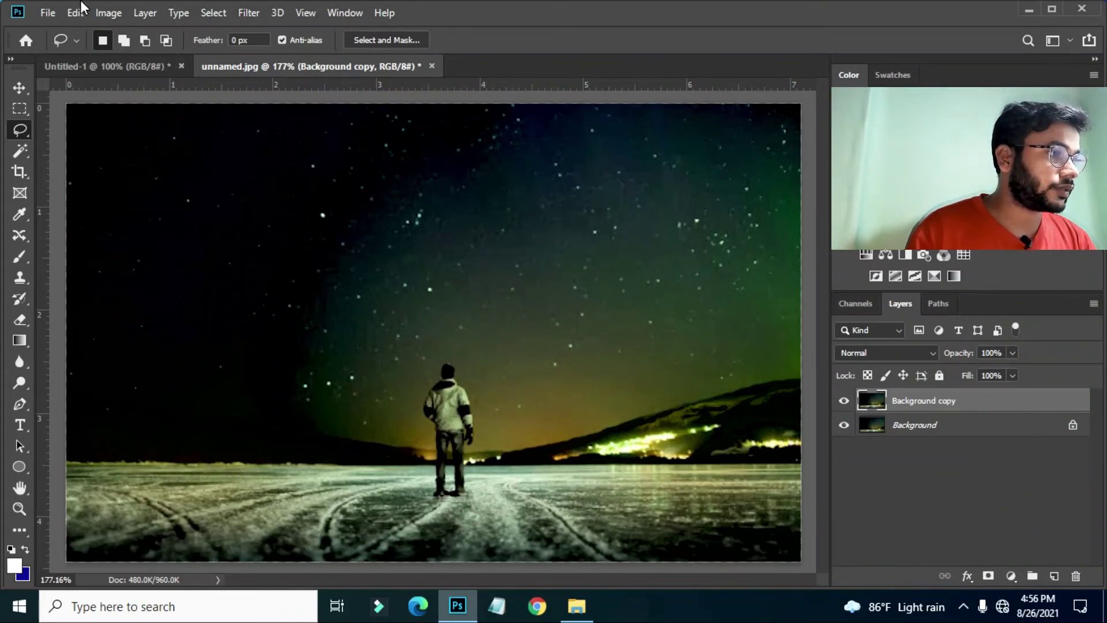
right_click(22, 129)
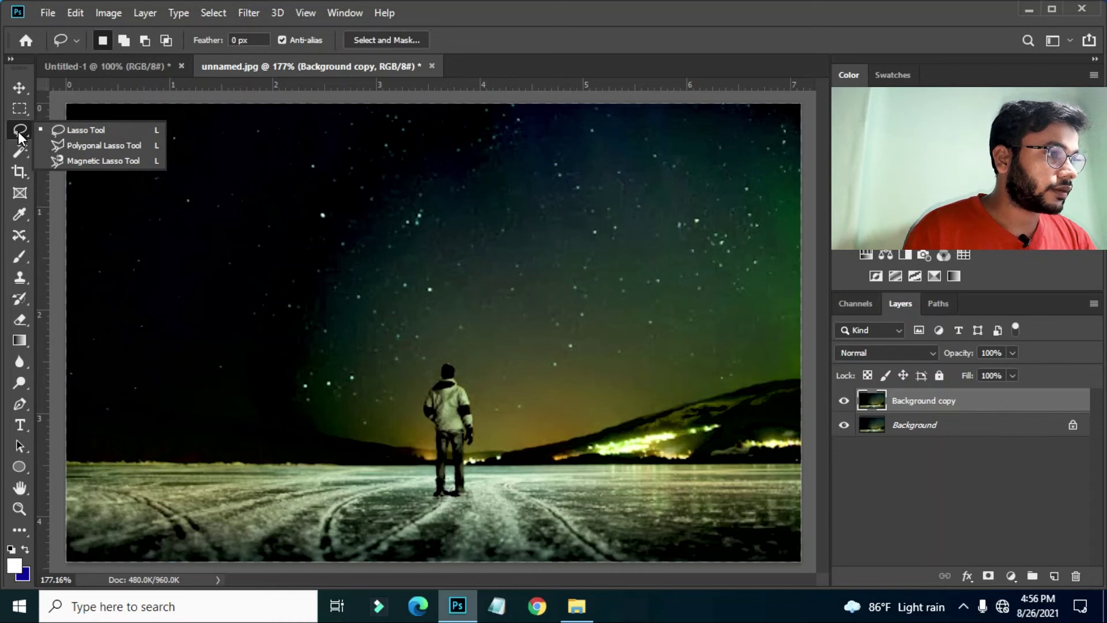
left_click(19, 111)
right_click(19, 111)
left_click(20, 148)
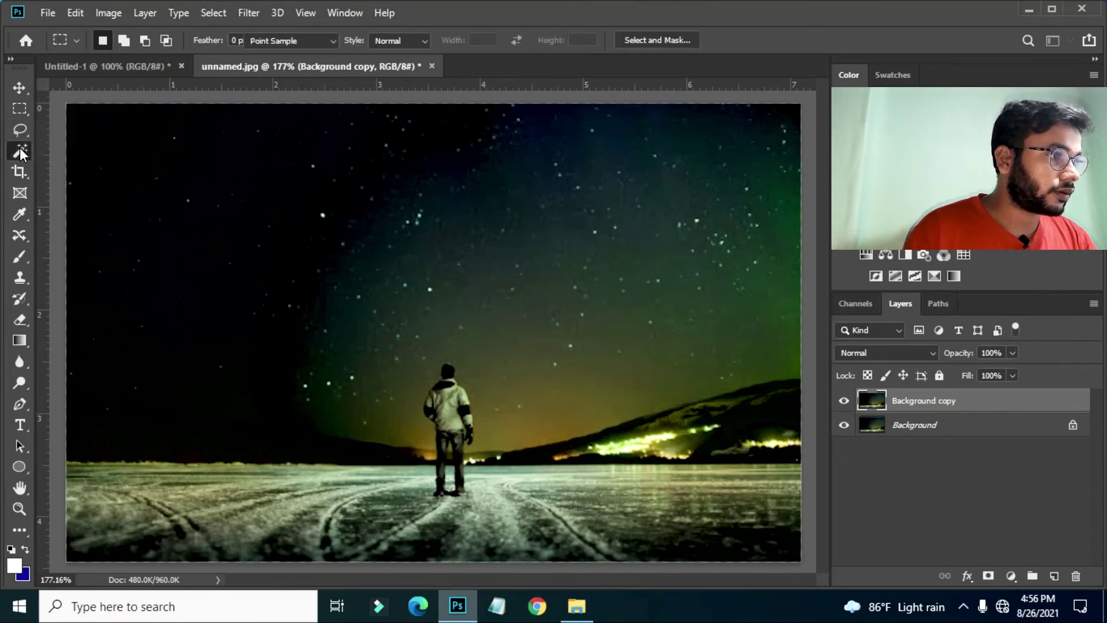
right_click(19, 149)
left_click(85, 148)
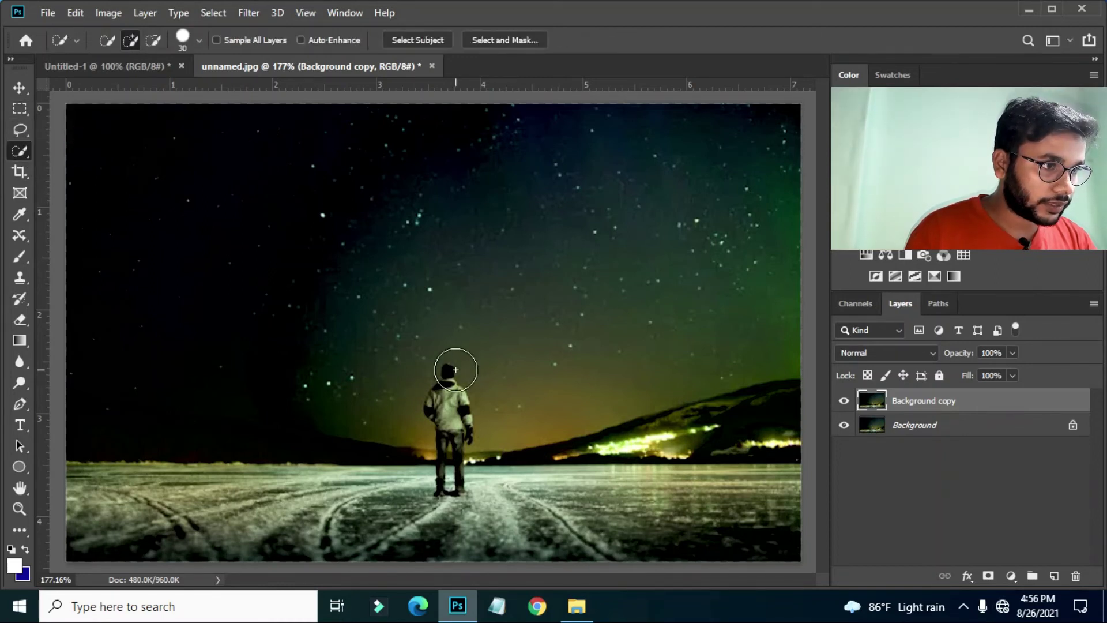
Step: Try to select the man with a size 30 Quick Selection brush, and undo the selection
mouse_move(450, 371)
left_mouse_down()
mouse_move(447, 462)
mouse_move(438, 444)
mouse_move(451, 441)
left_mouse_up()
key("ctrl+z")
key("ctrl+z")
key("ctrl+z")
key("ctrl+z")
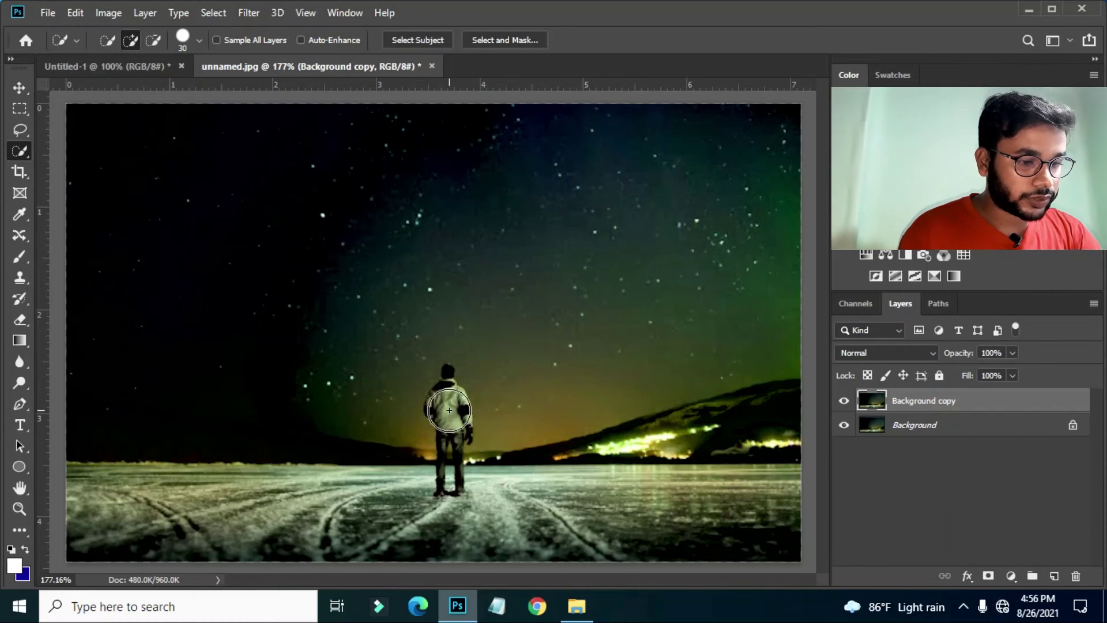
Step: Reduce the Quick Selection brush to 10, select the man tightly along his outline, and subtract the excess area beside his legs
key("bracketleft")
key("bracketleft")
key("bracketleft")
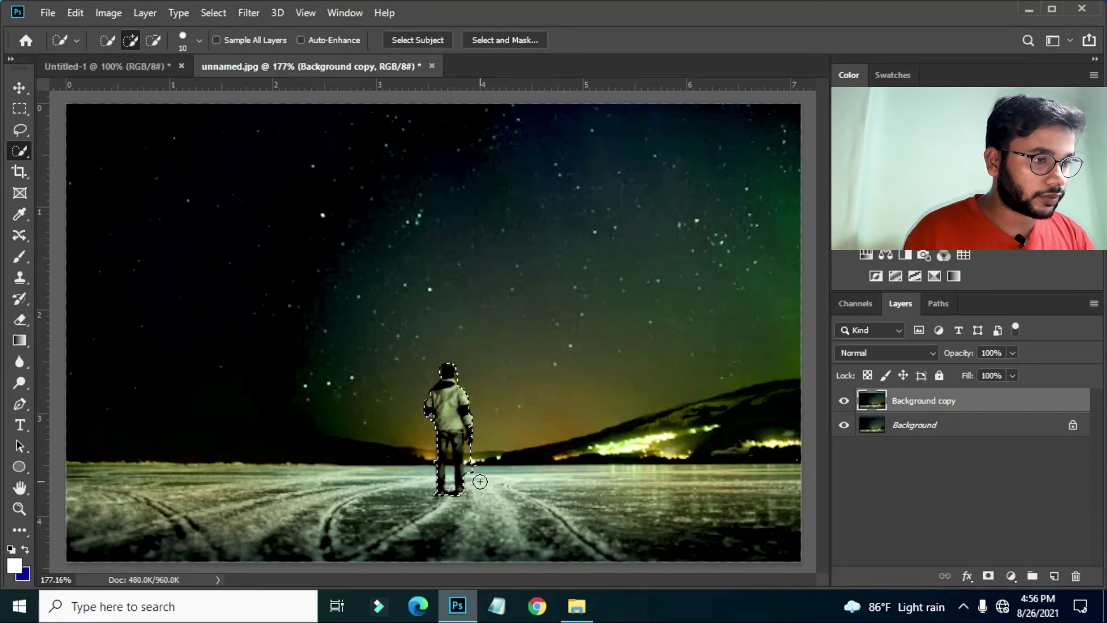
key("alt")
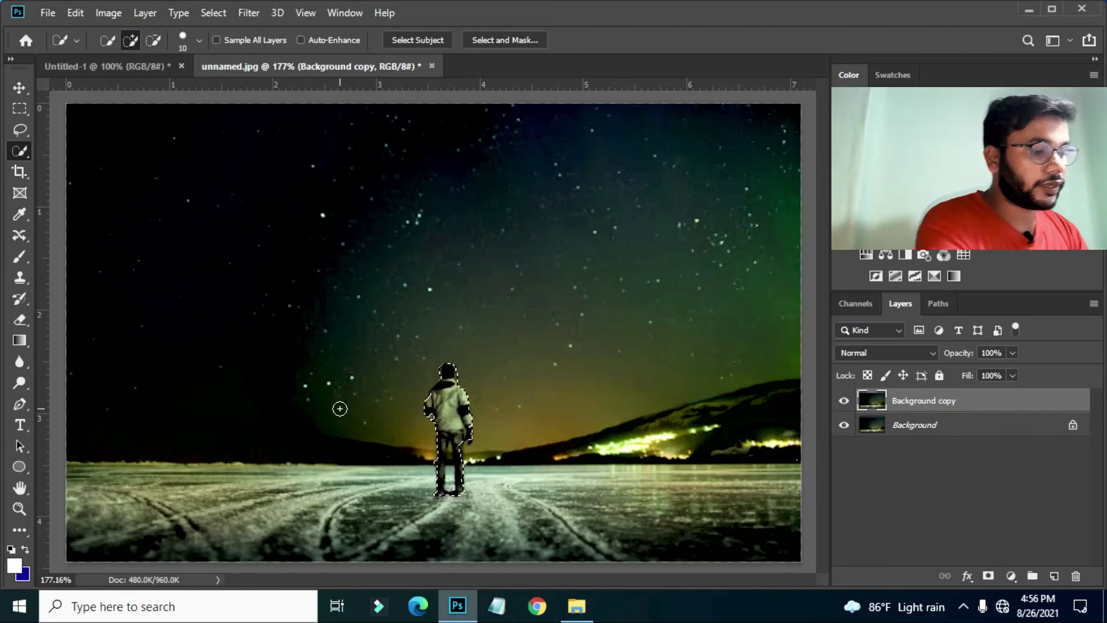
Step: Try a Content-Aware fill on the tight selection of the man, undo the fill, and clear the selection
key("shift+F5")
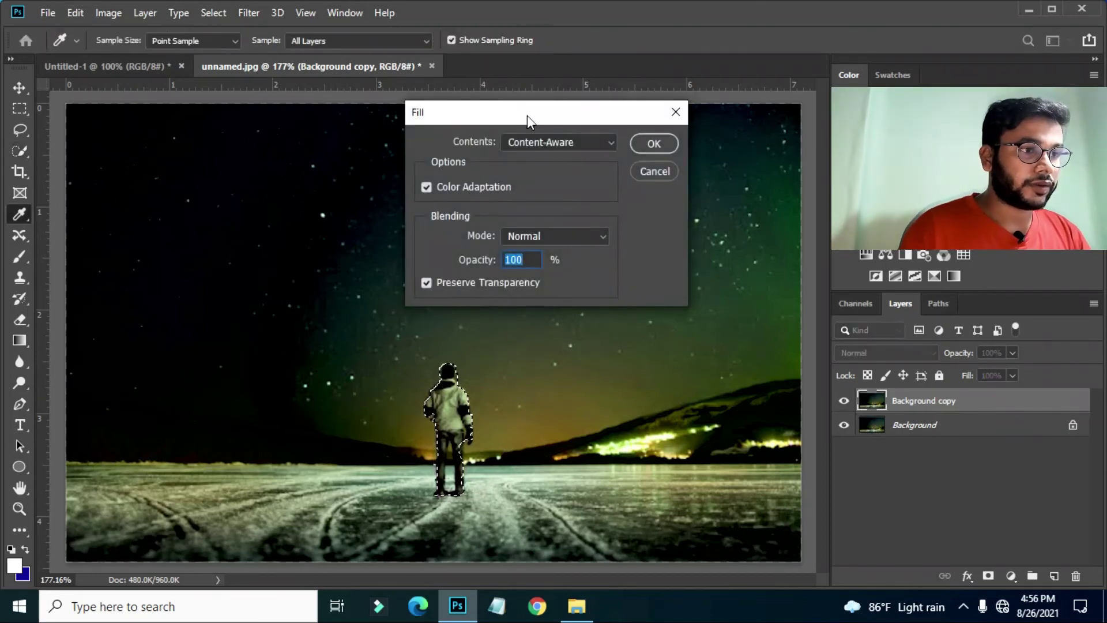
left_click(647, 143)
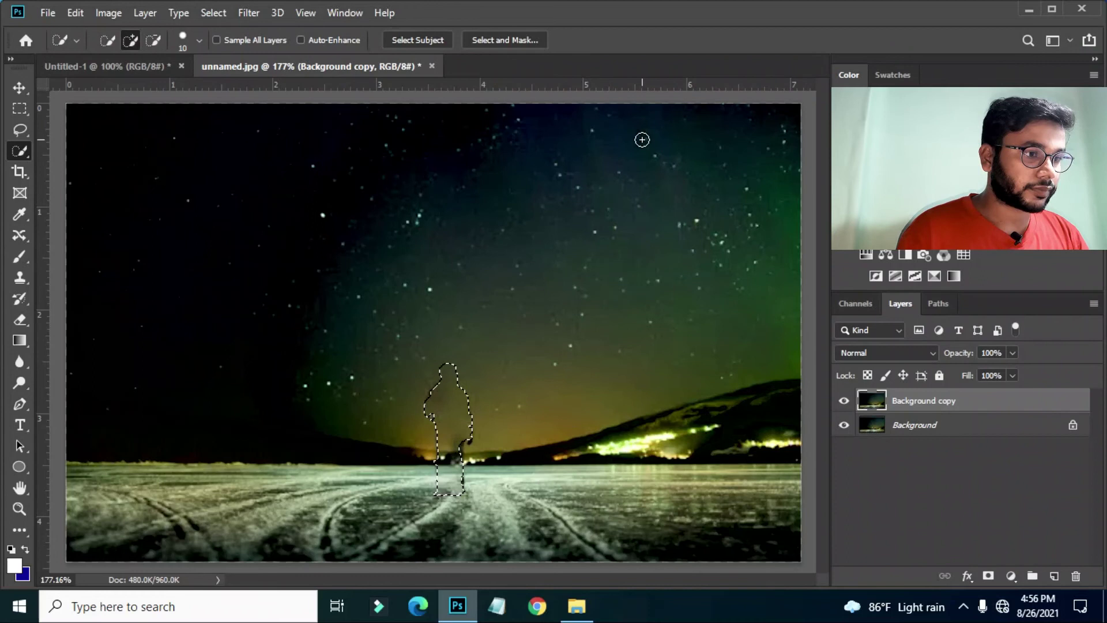
key("ctrl+d")
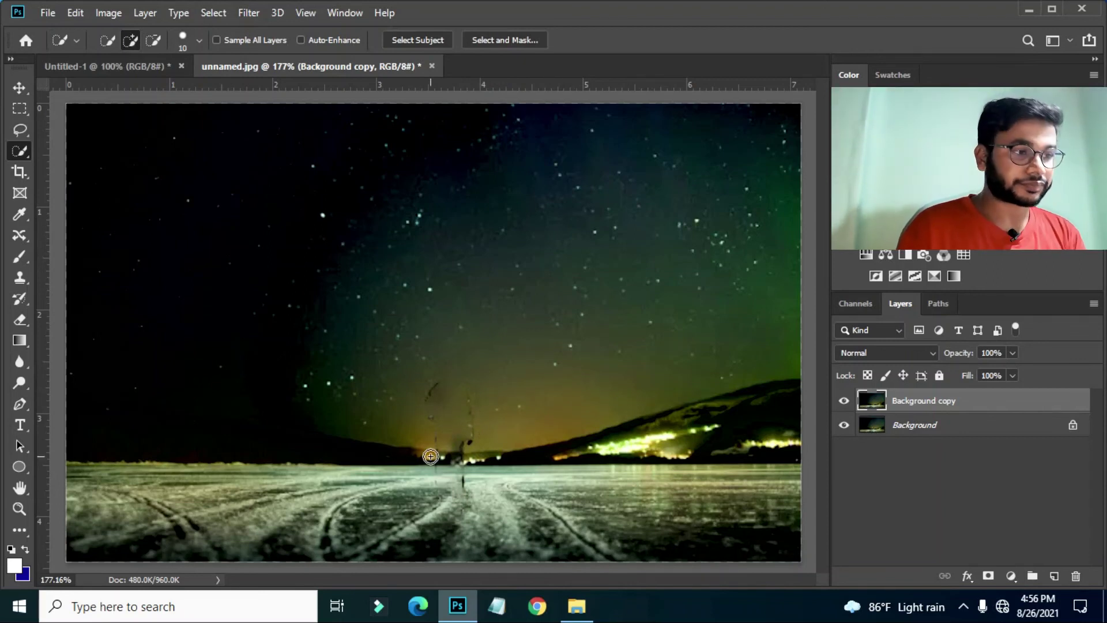
mouse_move(431, 456)
left_mouse_down()
mouse_move(448, 393)
mouse_move(456, 426)
mouse_move(437, 465)
left_mouse_up()
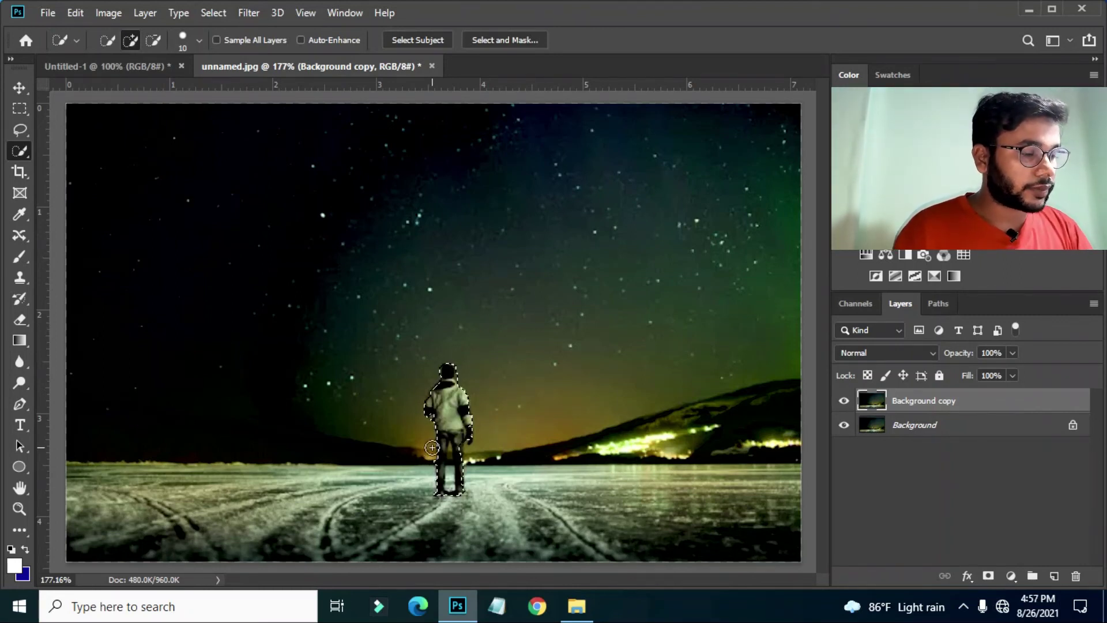
key("ctrl+d")
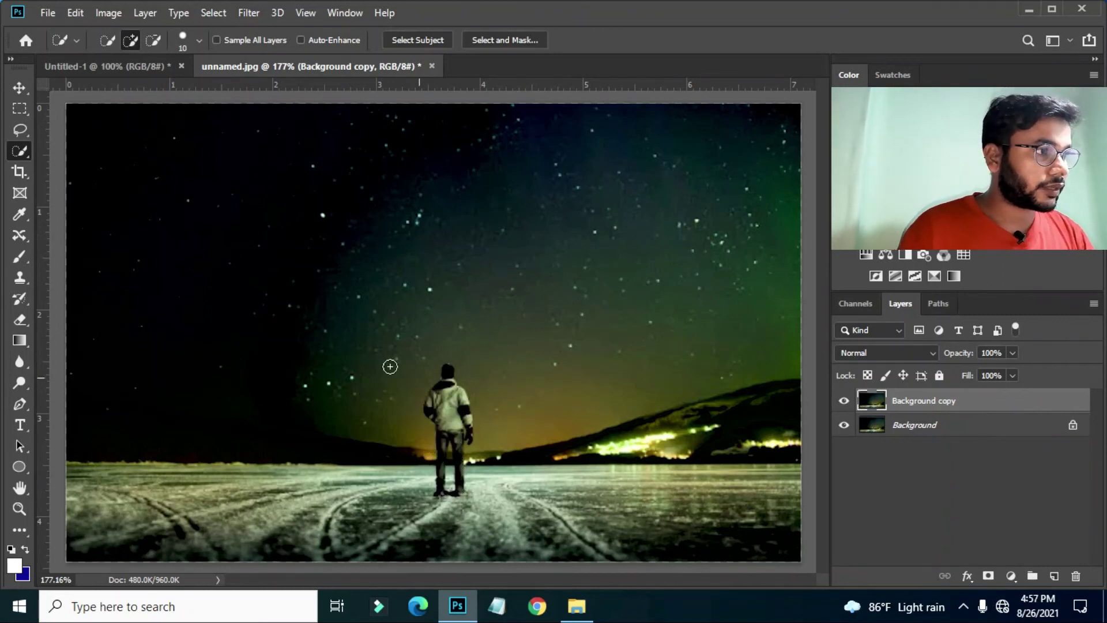
Step: Draw a freehand selection around the man with the Lasso Tool, leaving a margin of sky and ice around him
left_click(19, 130)
left_click(64, 130)
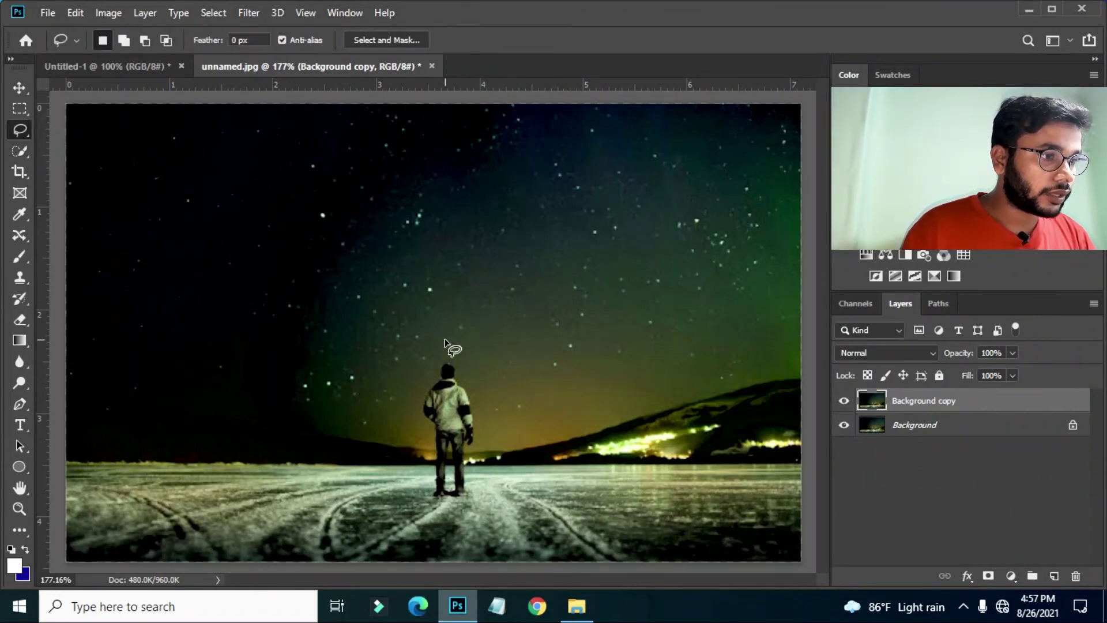
mouse_move(440, 362)
left_mouse_down()
mouse_move(407, 396)
mouse_move(406, 455)
mouse_move(415, 491)
mouse_move(459, 510)
mouse_move(498, 457)
mouse_move(500, 350)
mouse_move(434, 361)
left_mouse_up()
key("shift")
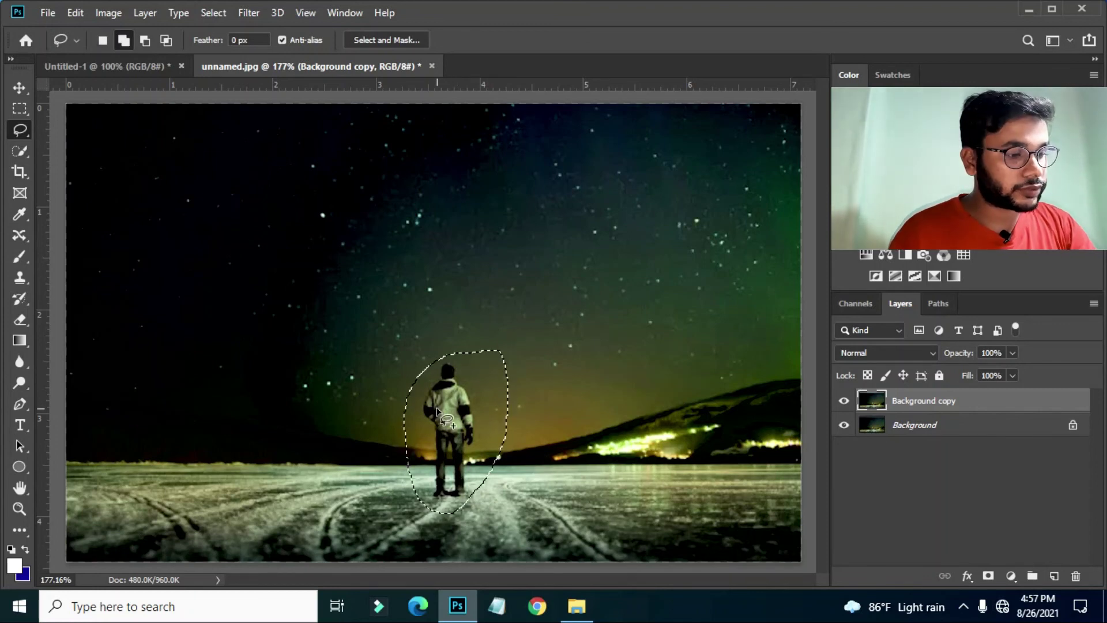
Step: Remove the man by filling the lasso selection with Content-Aware contents, and deselect
key("shift+F5")
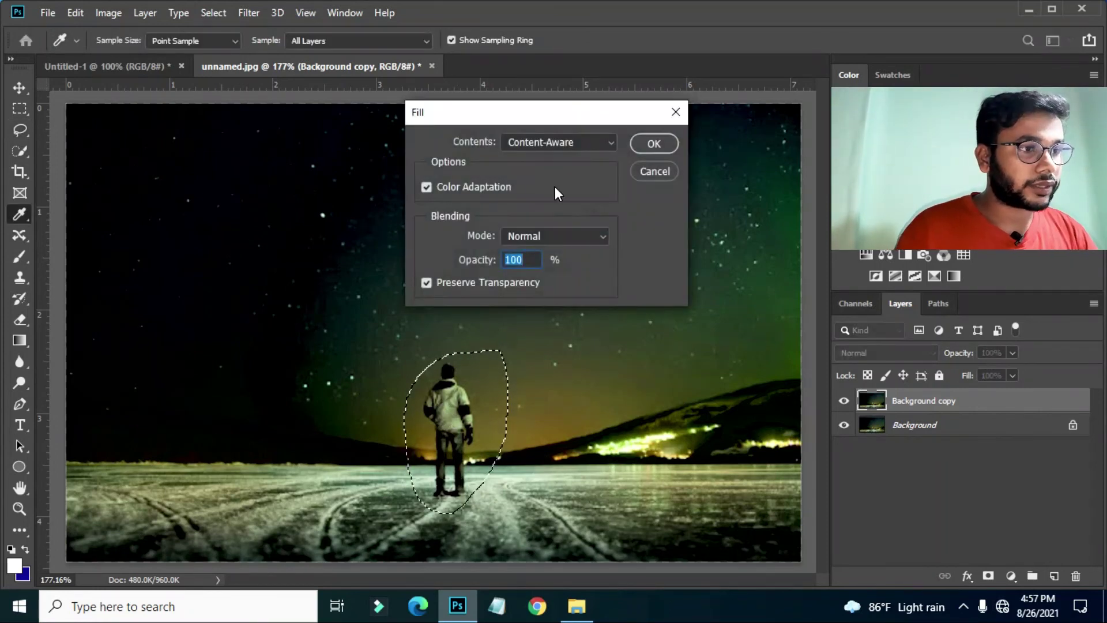
left_click(650, 148)
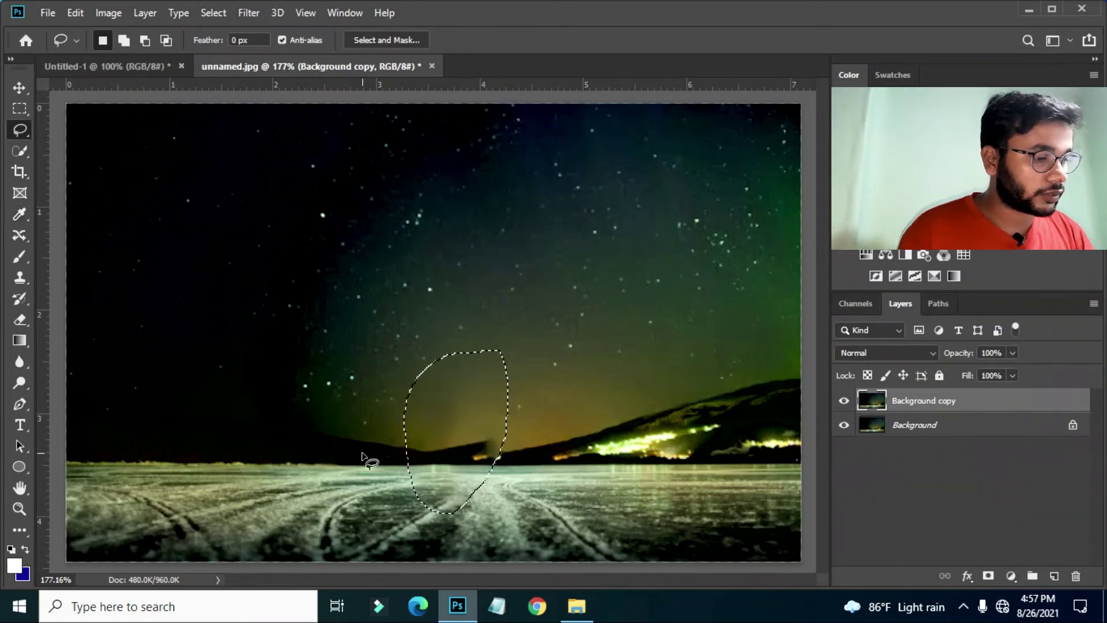
key("ctrl+d")
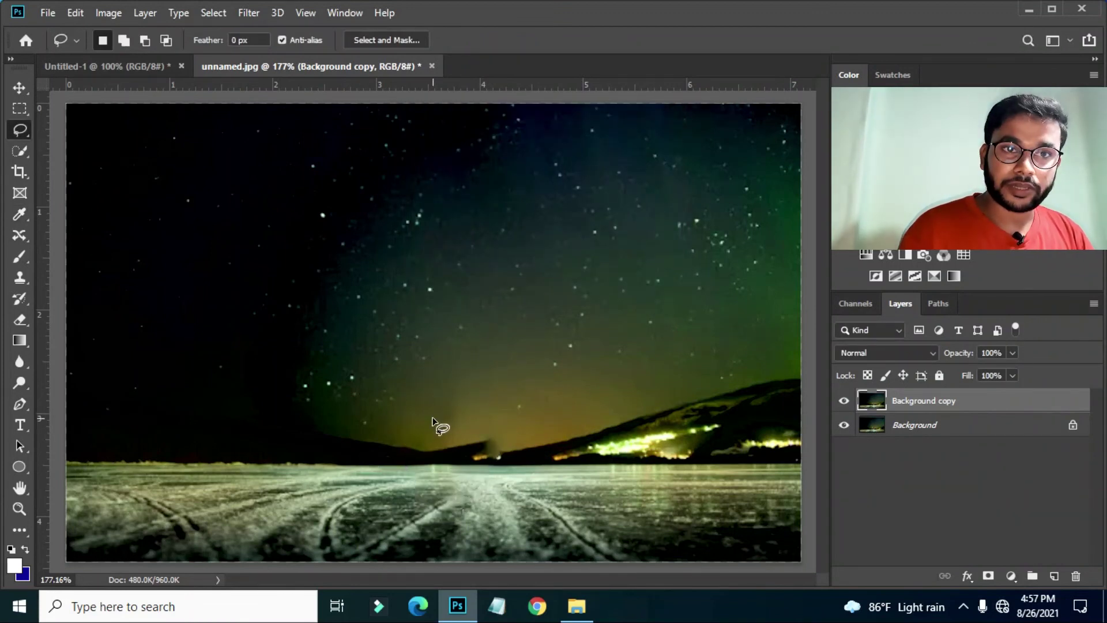